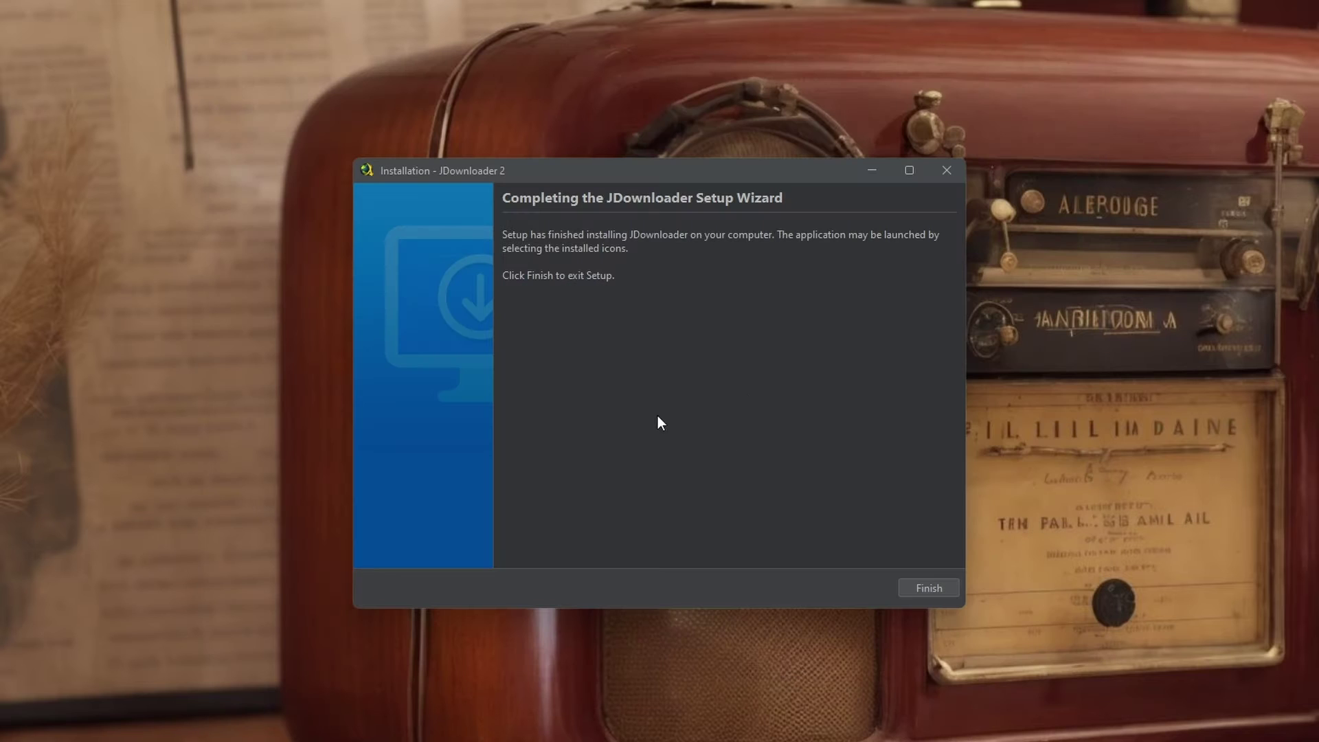
- Finish the JDownloader setup wizard, switch to Firefox, and copy the download link of the Al Maalem S01E27 480P episode
left_click(929, 588)
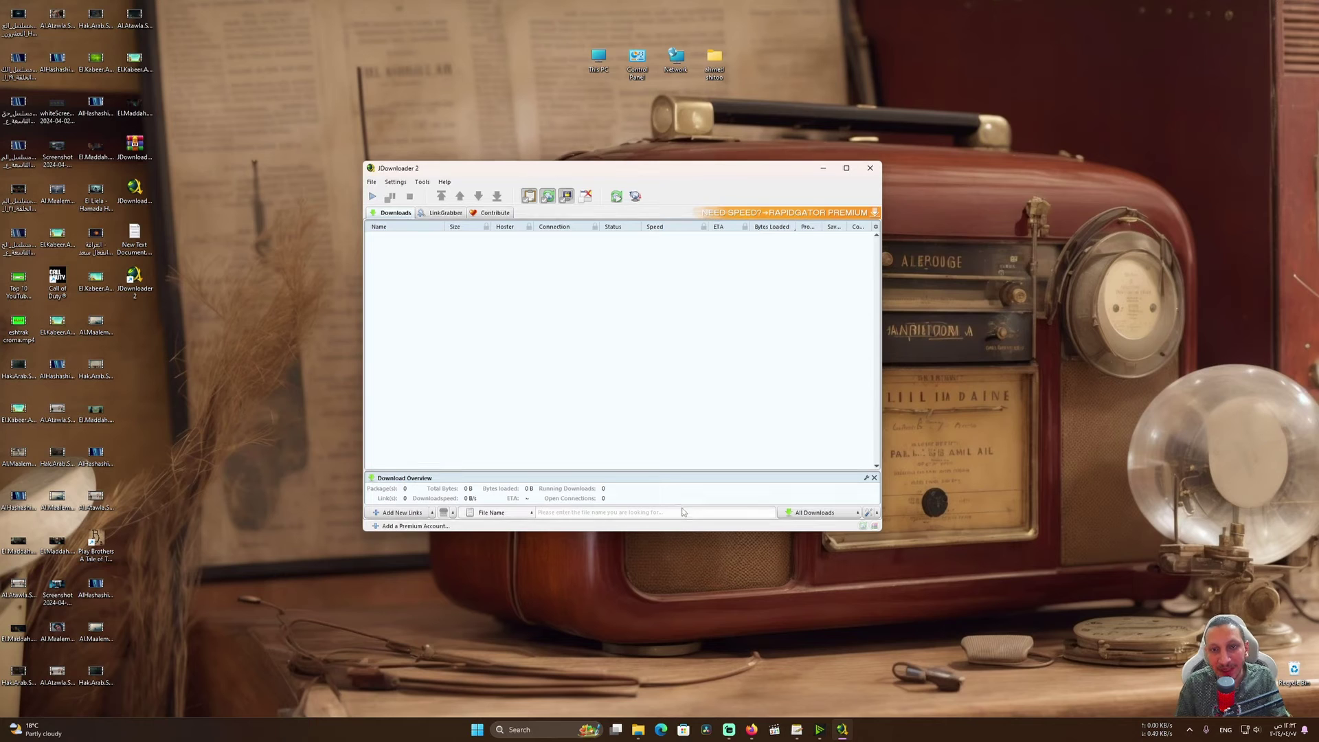
left_click(753, 721)
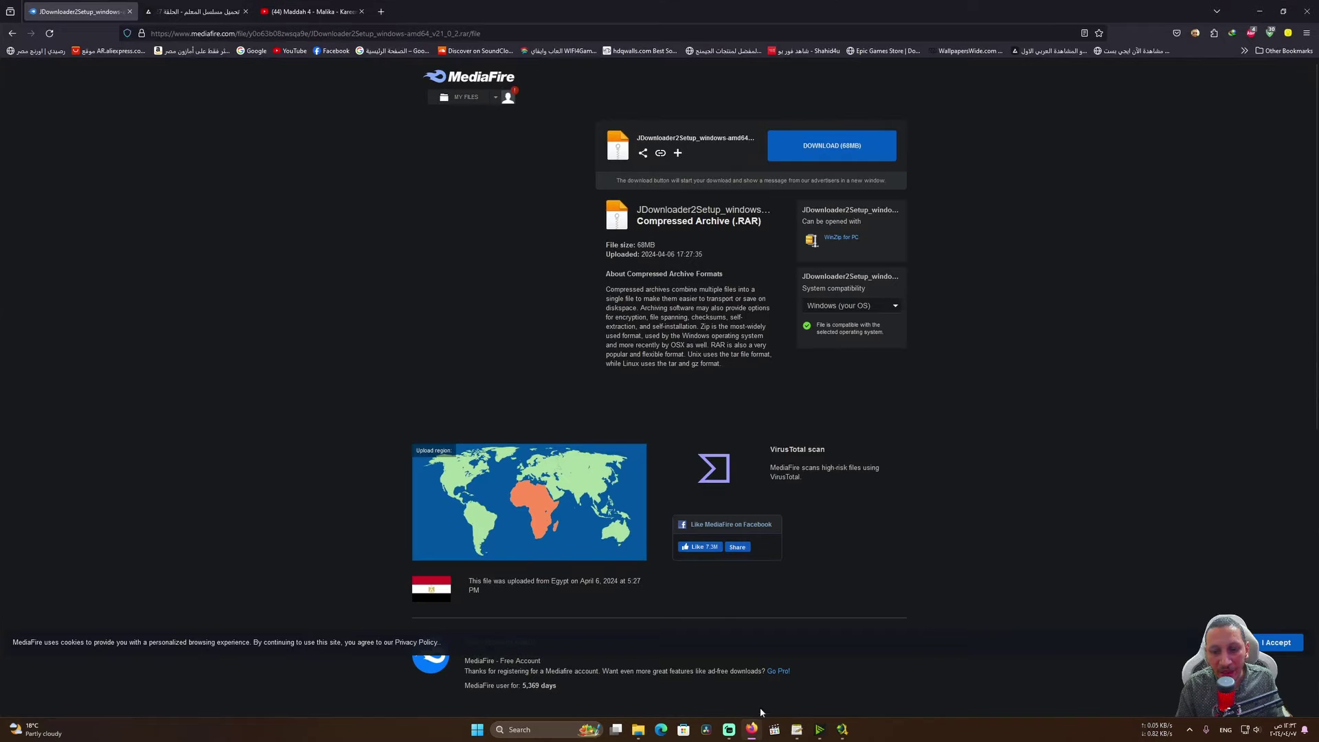
key("ctrl+Tab")
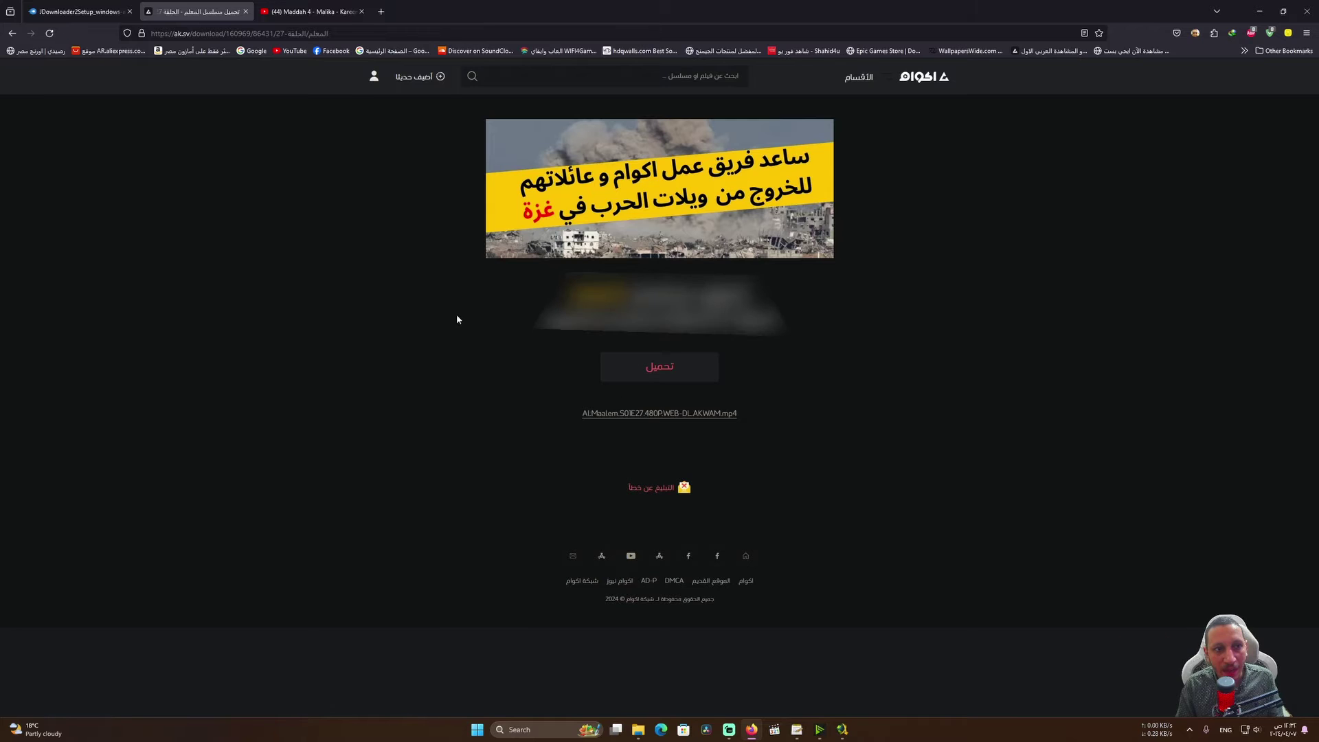
right_click(658, 364)
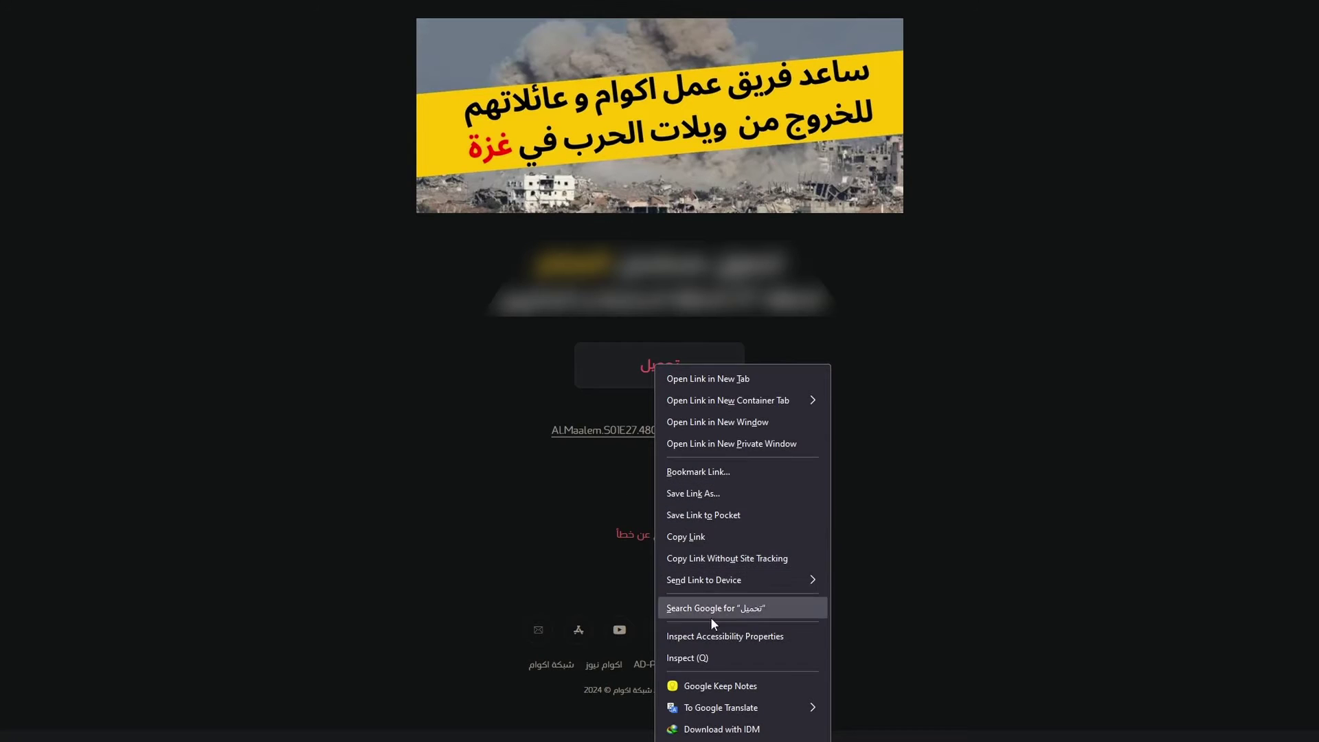
left_click(683, 535)
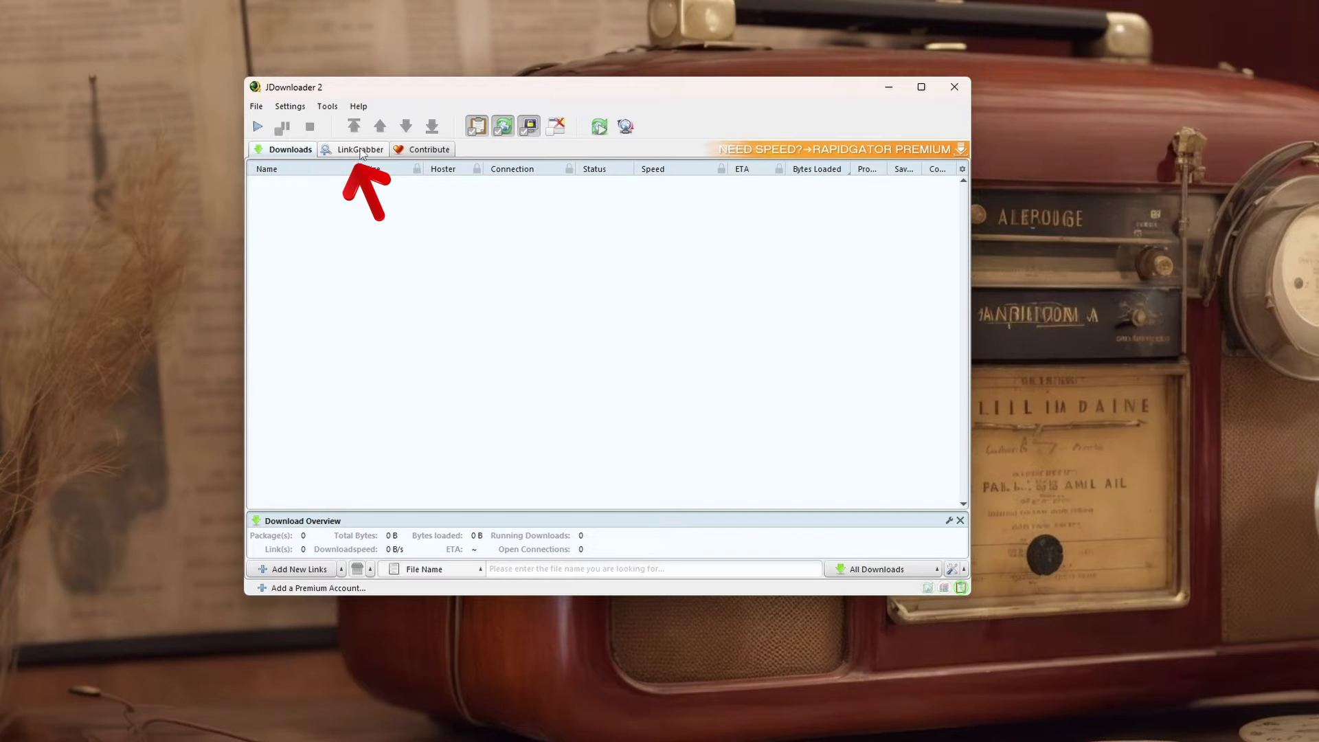
- In JDownloader's LinkGrabber, paste the copied episode link and start all downloads
left_click(357, 151)
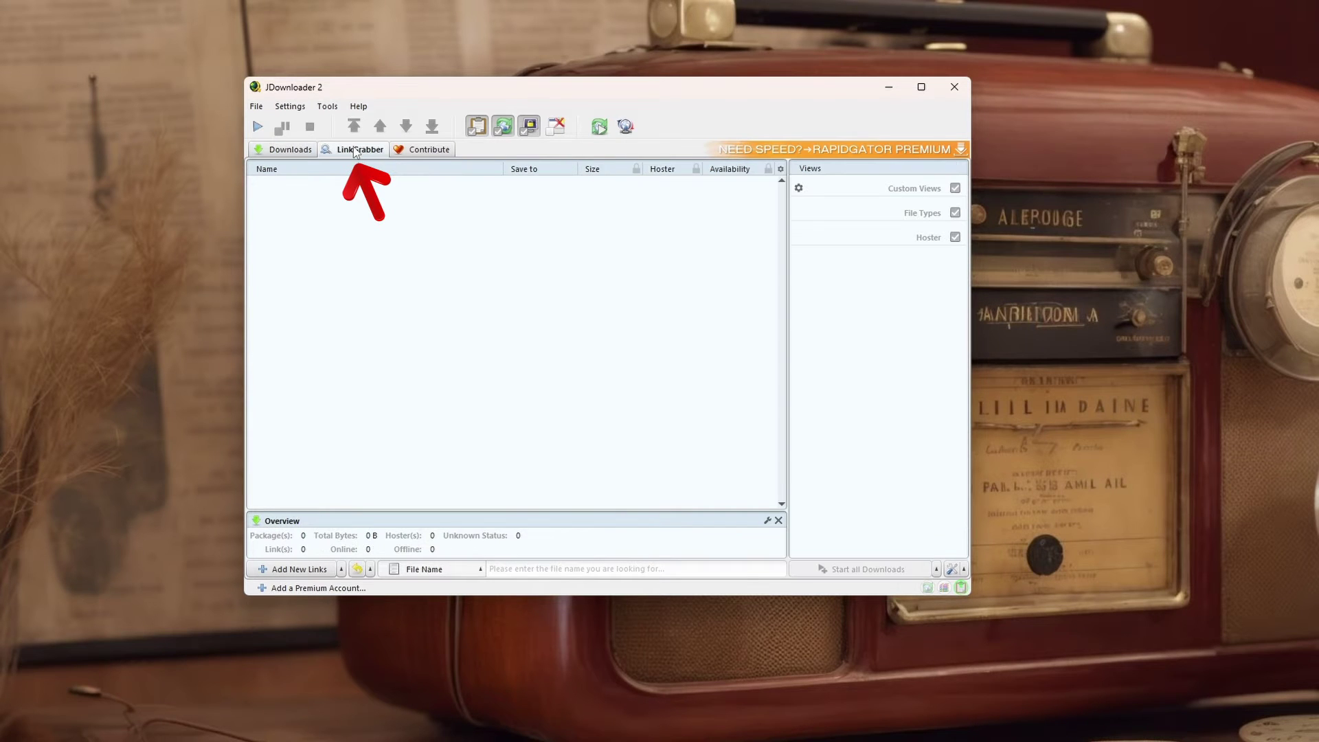
right_click(310, 181)
left_click(383, 209)
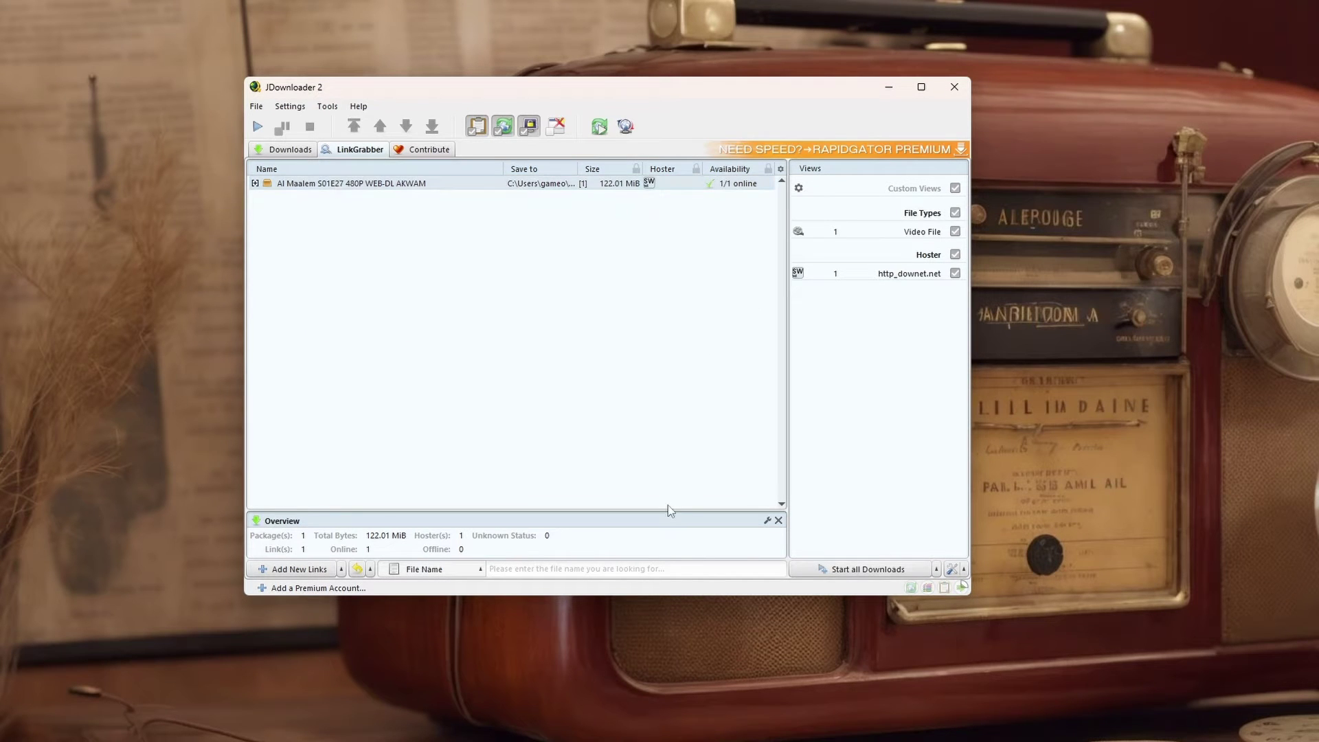
left_click(868, 570)
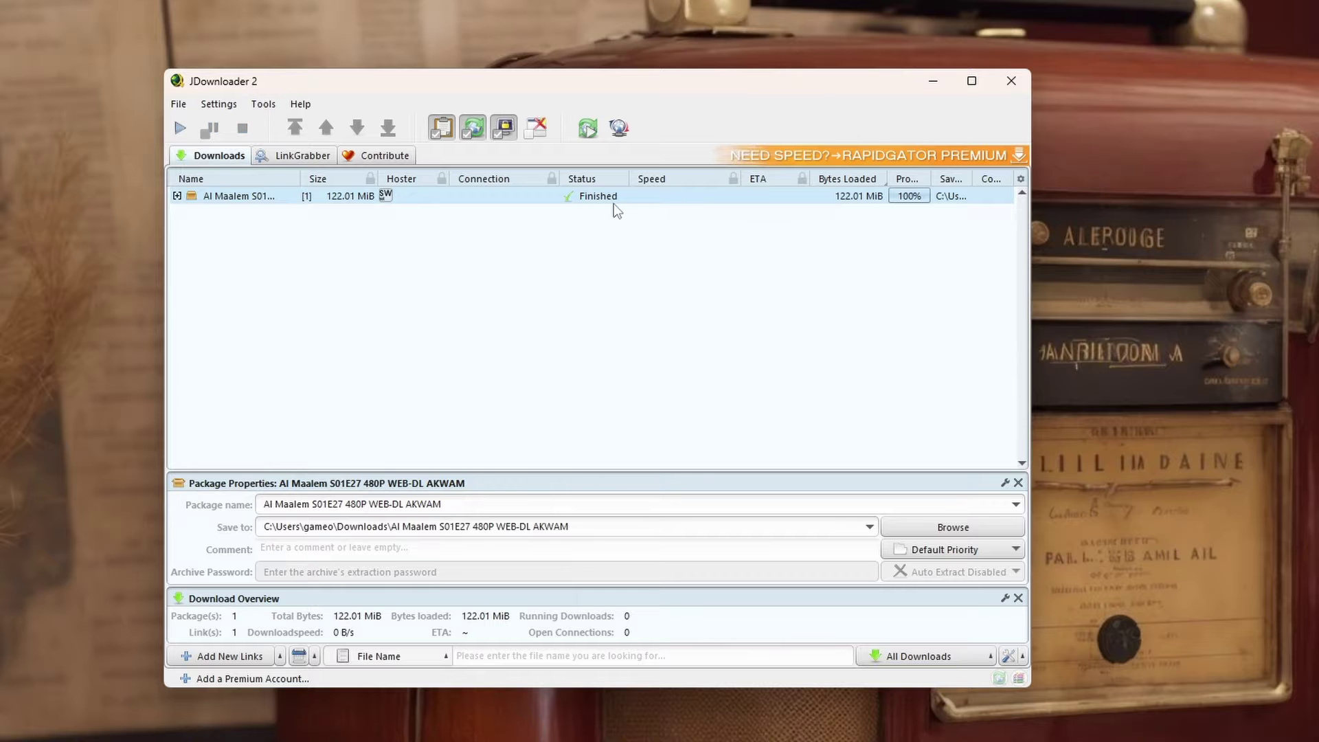
- Open the download directory of the Al Maalem package to view the saved video, and minimize the folder window
right_click(638, 238)
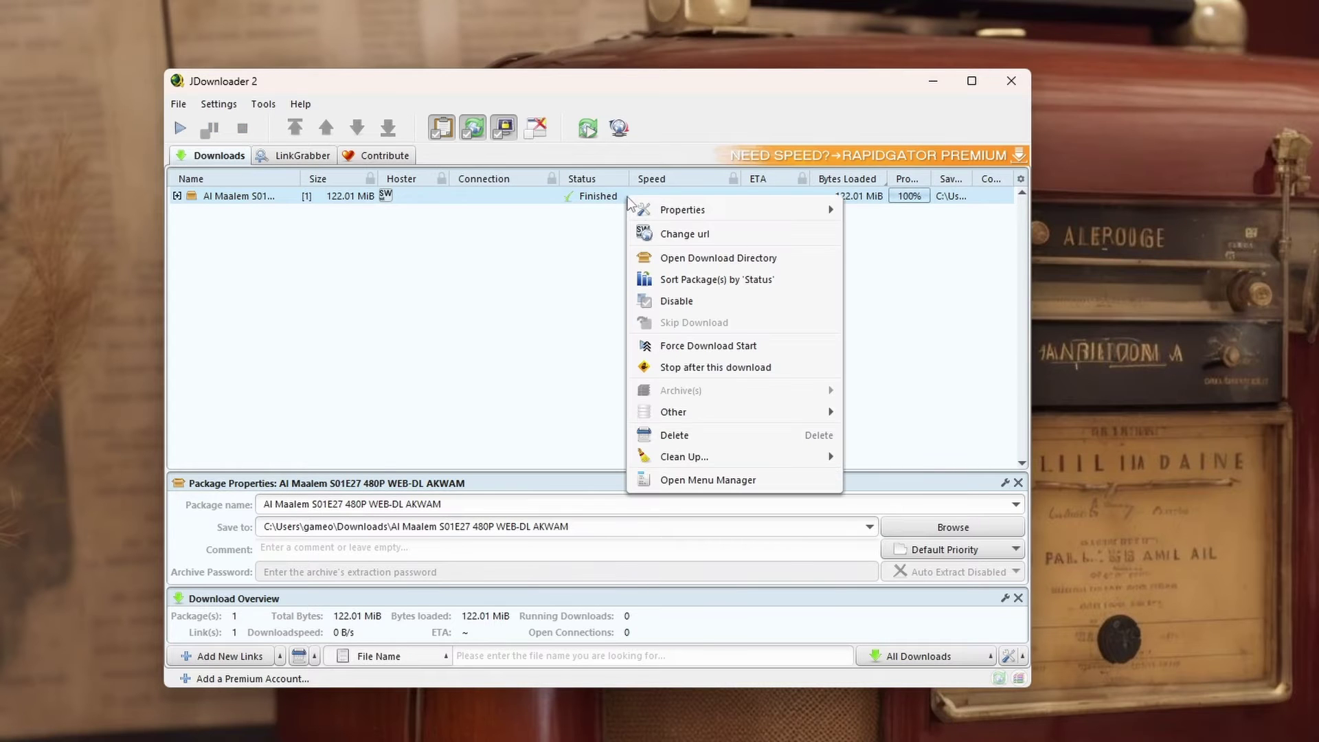
left_click(722, 261)
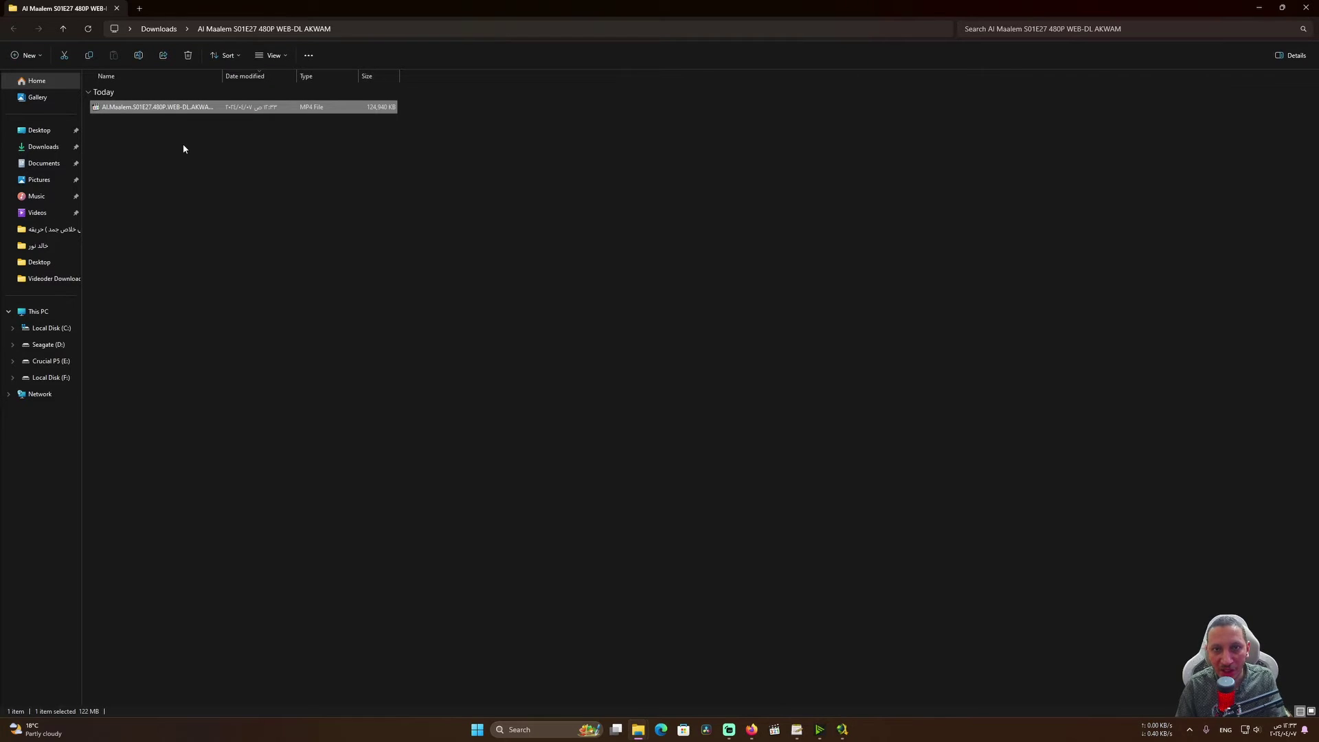
left_click(1264, 6)
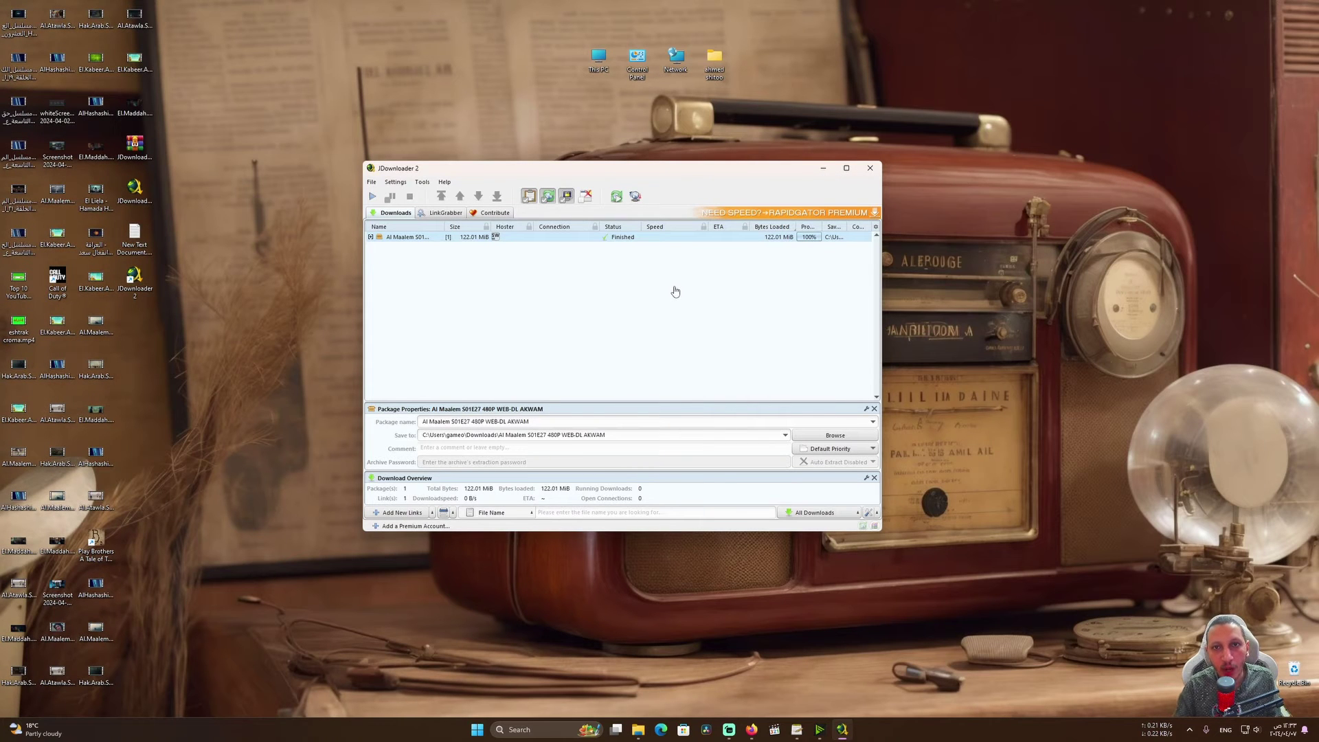
- Switch to Firefox, copy the address of the Maddah 4 - Malika YouTube video, and minimize the browser
left_click(752, 729)
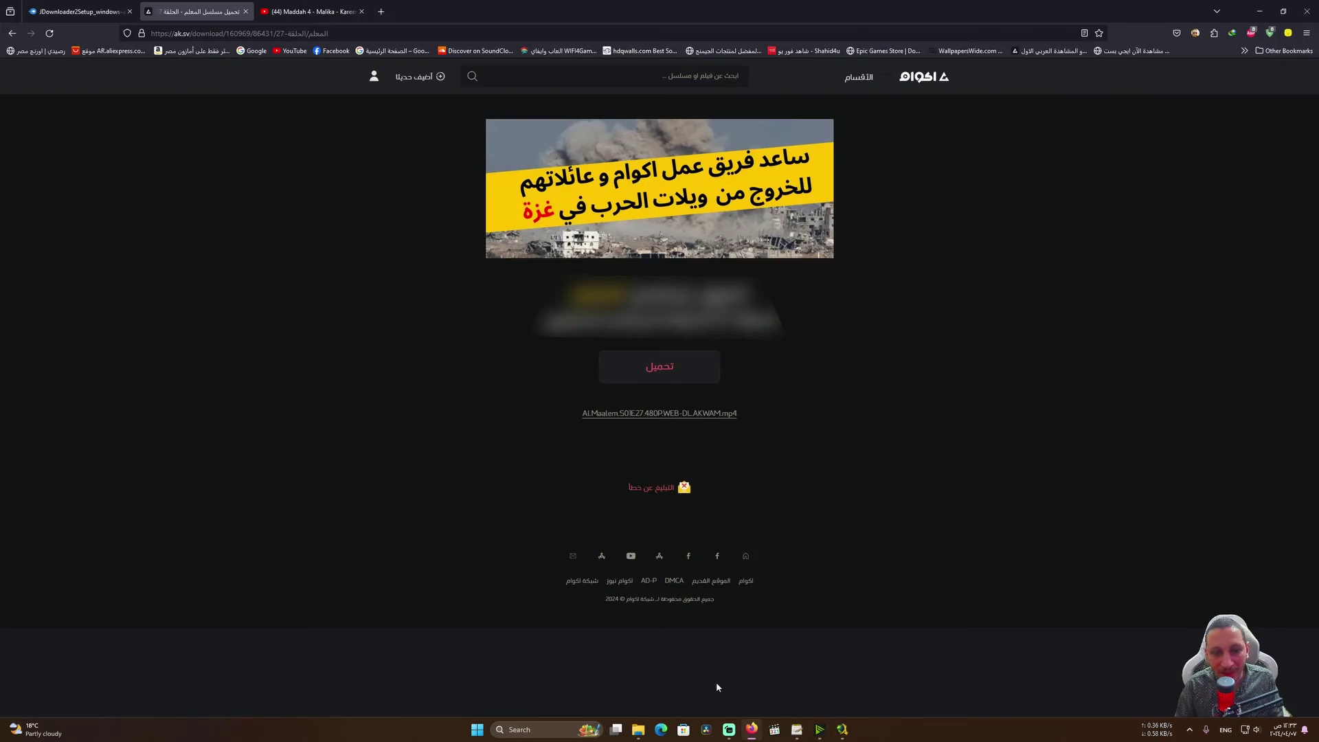
left_click(311, 12)
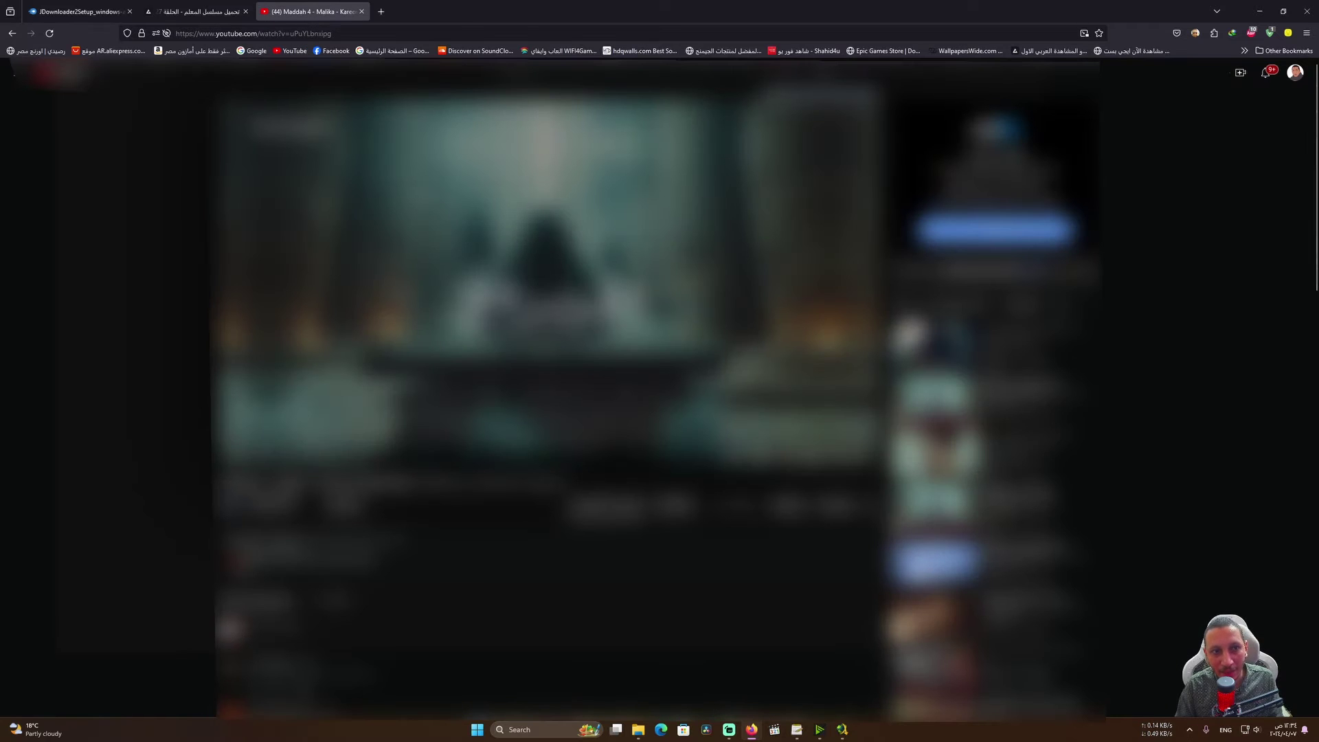
left_click(261, 33)
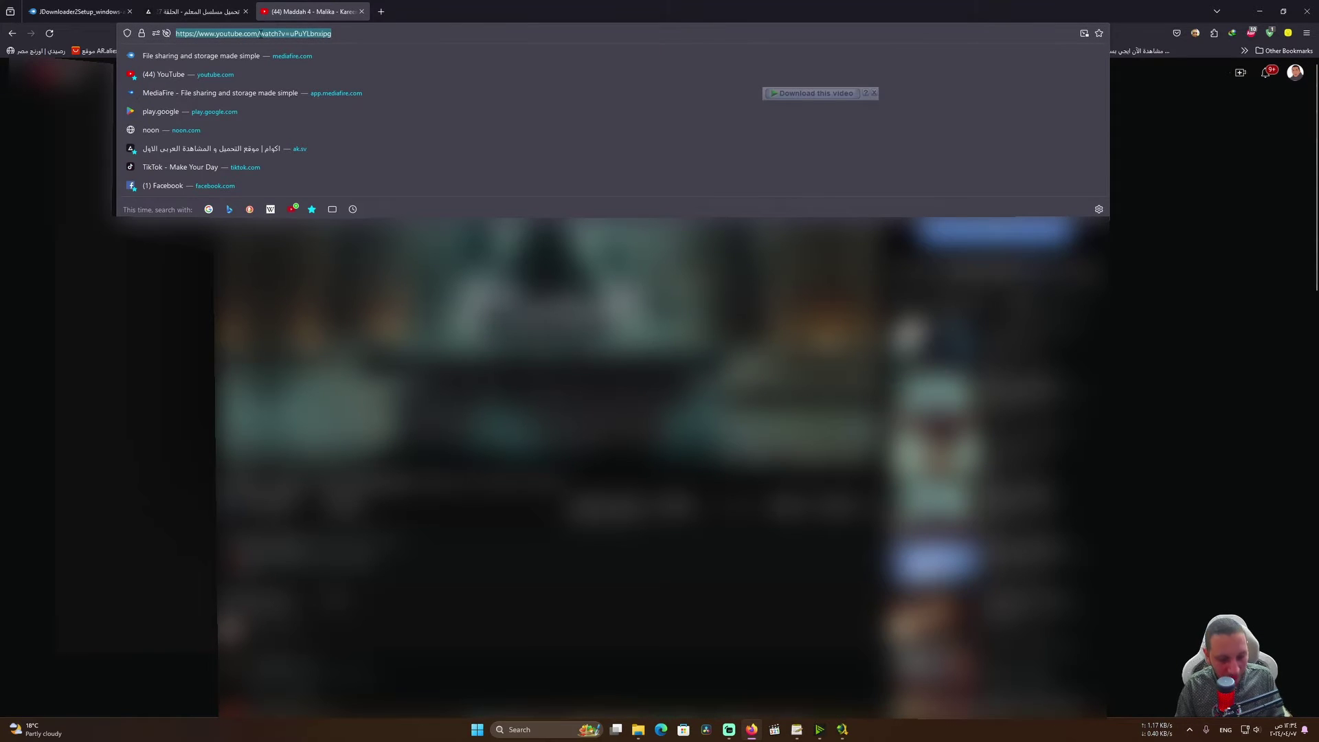
left_click(1266, 14)
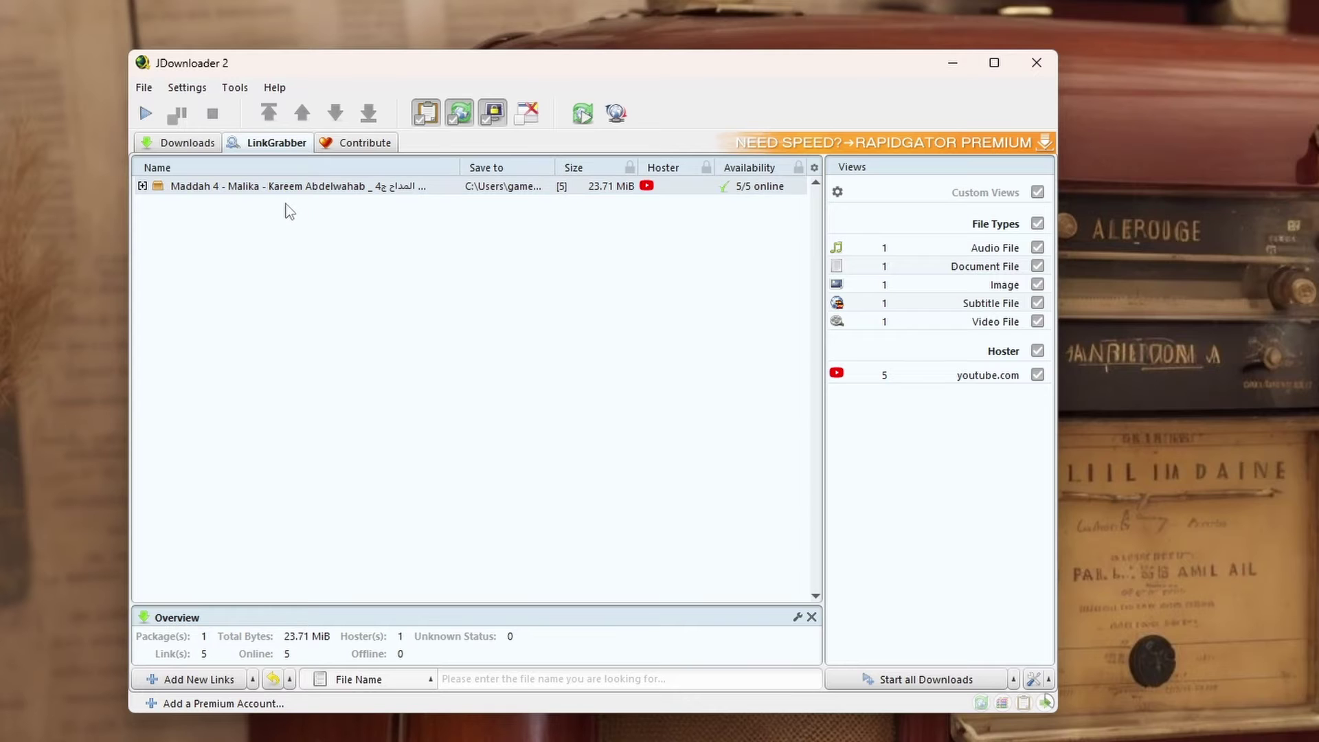
- Delete the automatically grabbed Maddah 4 - Malika package from LinkGrabber and confirm the clean-up
left_click(201, 145)
left_click(283, 147)
left_click(302, 185)
key("Delete")
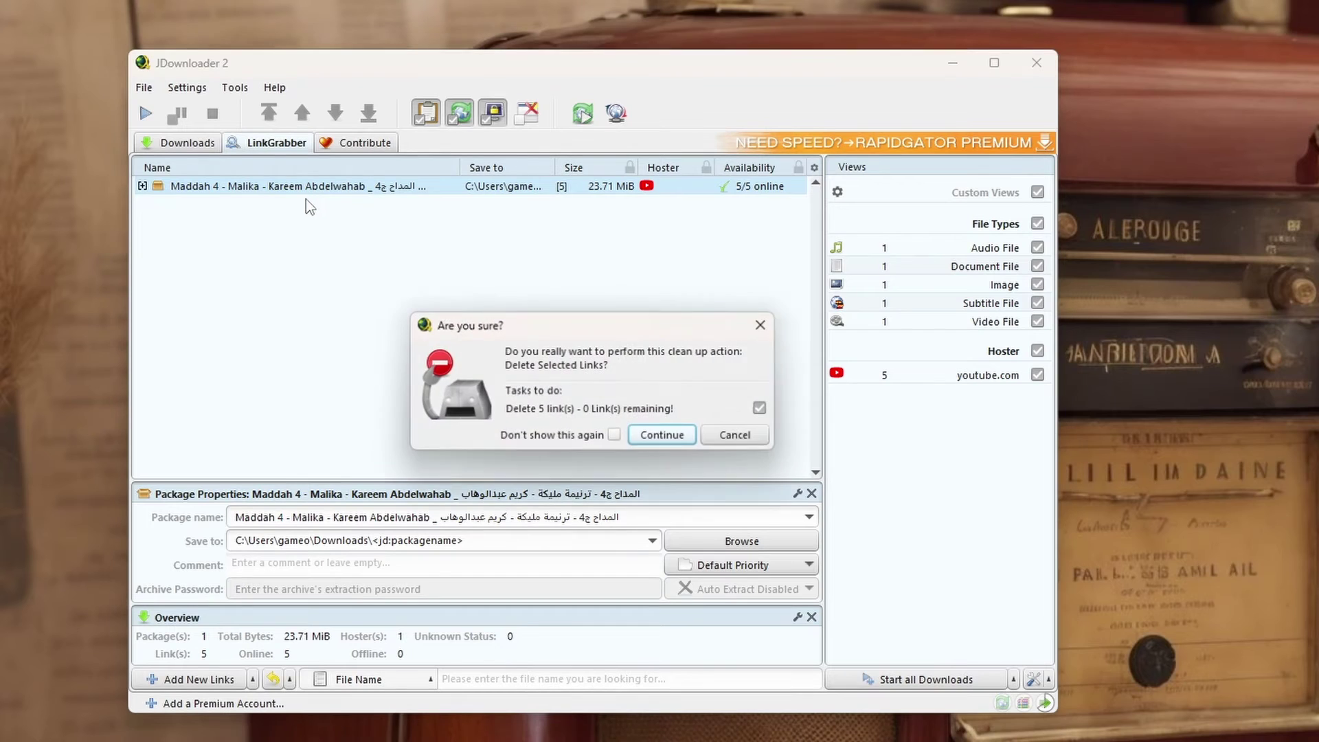
left_click(653, 437)
- Paste the copied YouTube link into the LinkGrabber list and start all downloads
right_click(290, 223)
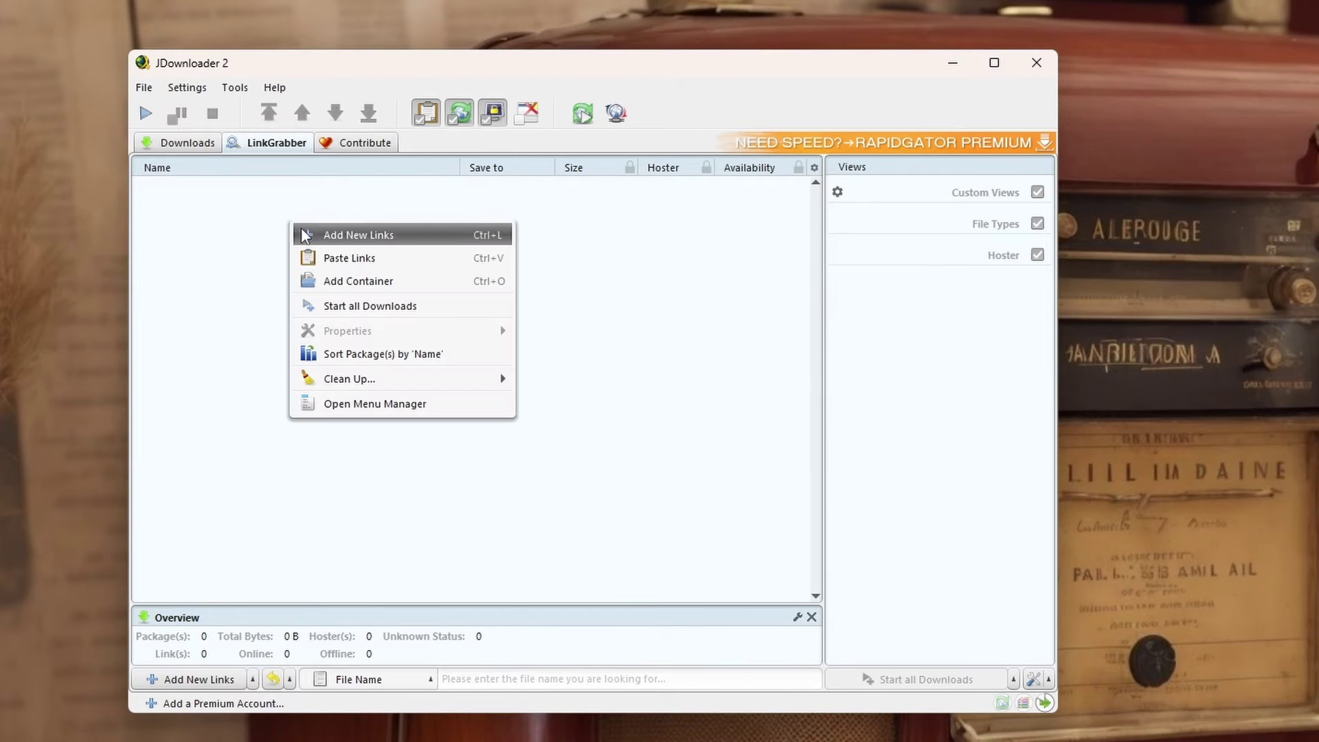
left_click(355, 260)
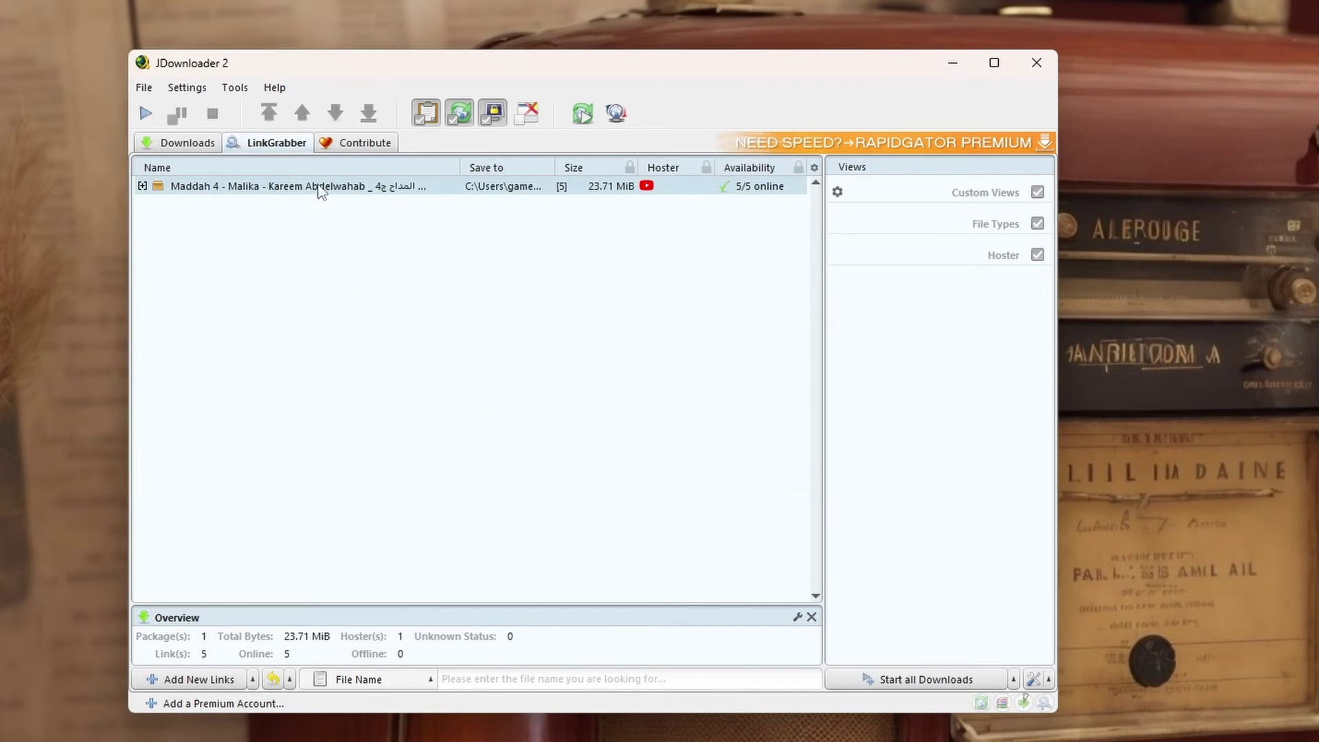
left_click(919, 680)
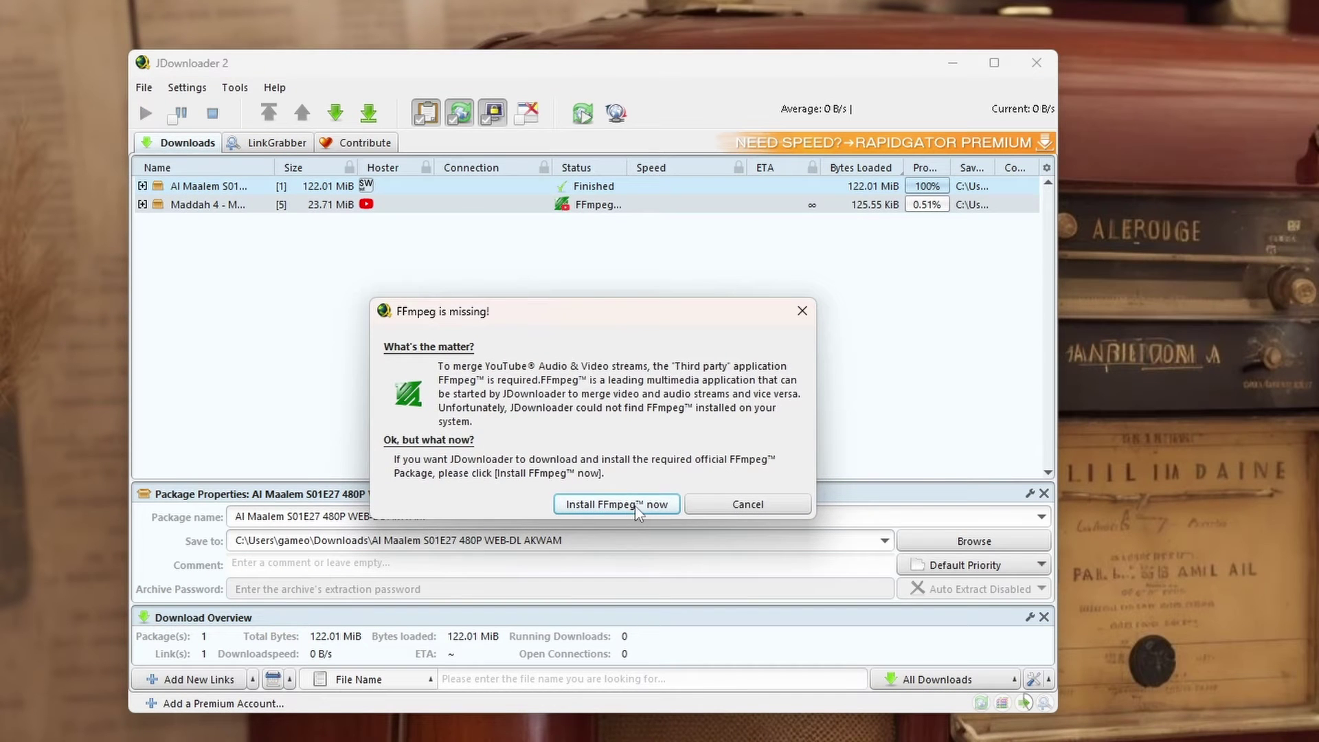
- Install the missing FFmpeg package and its JDownloader extension so that the pending YouTube download can continue
left_click(635, 505)
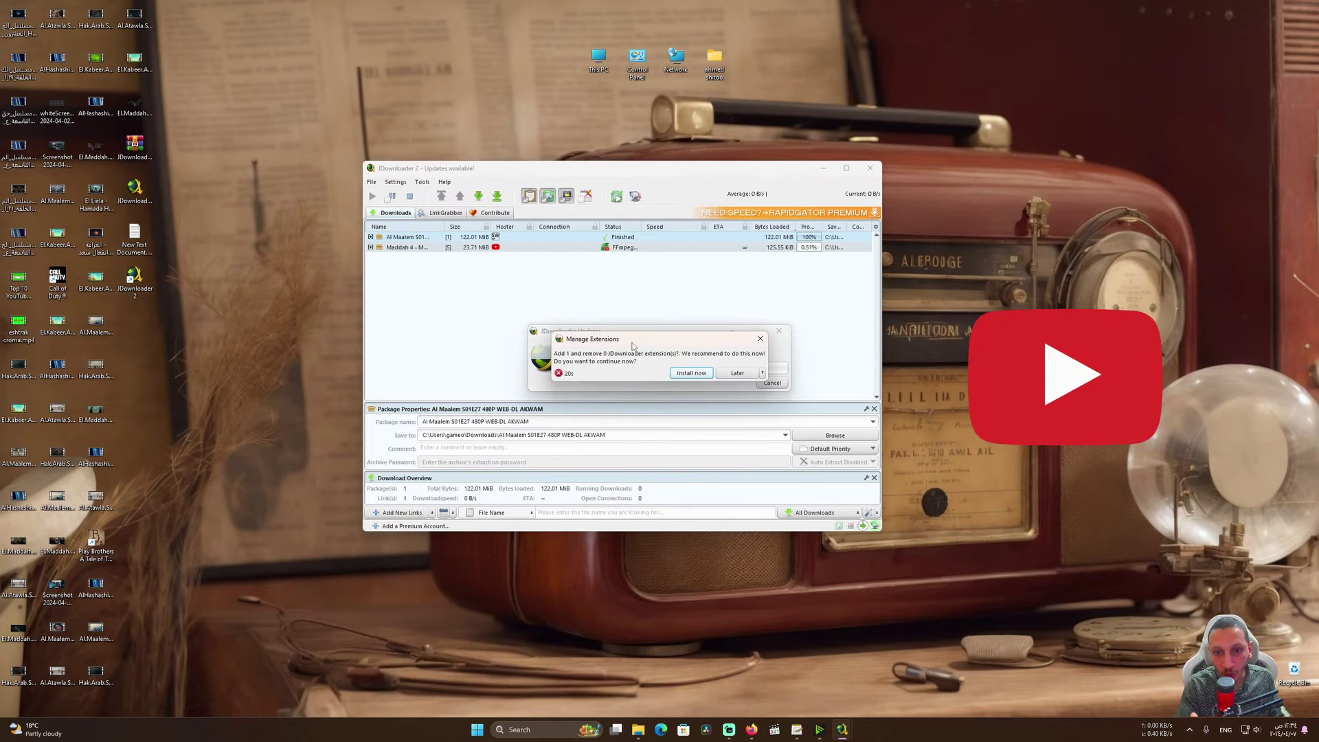
left_click(691, 372)
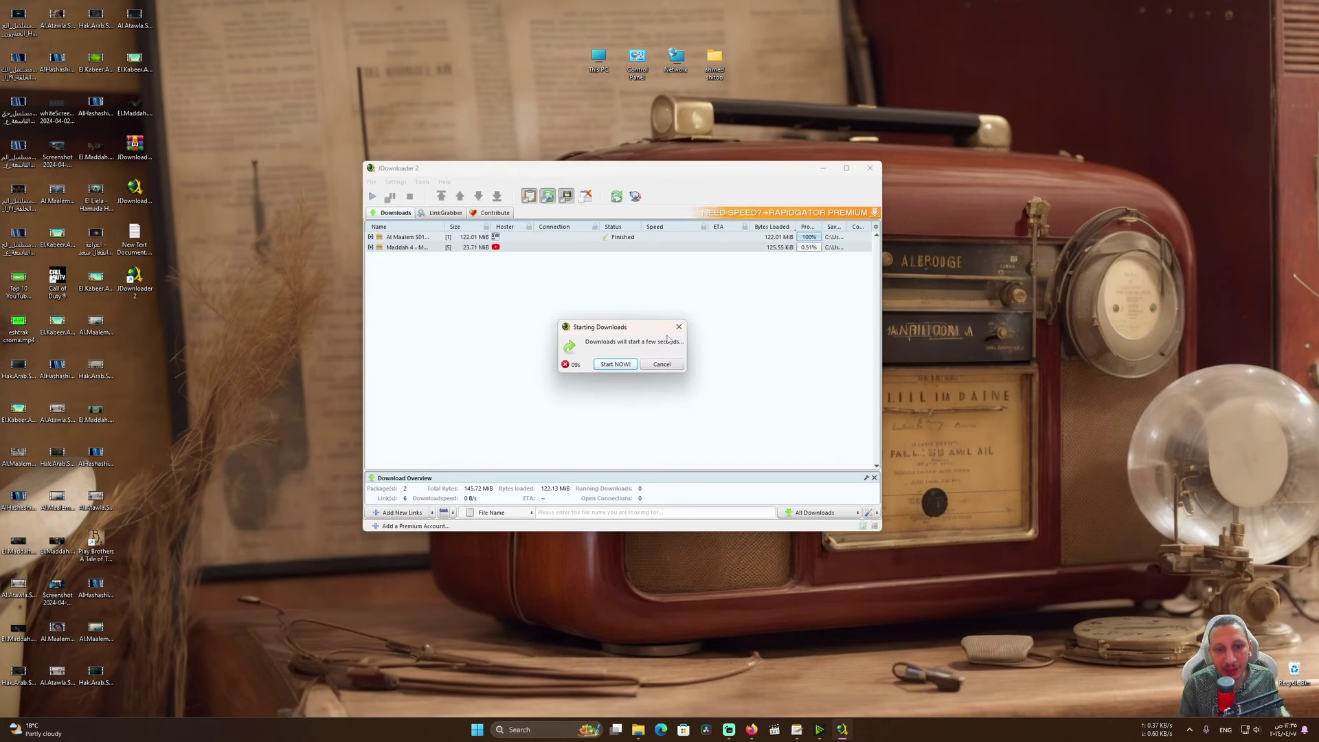
left_click(653, 365)
- Open the download directory of the Maddah 4 - Malika package, go up to Downloads, and reopen the package's folder
left_click(520, 248)
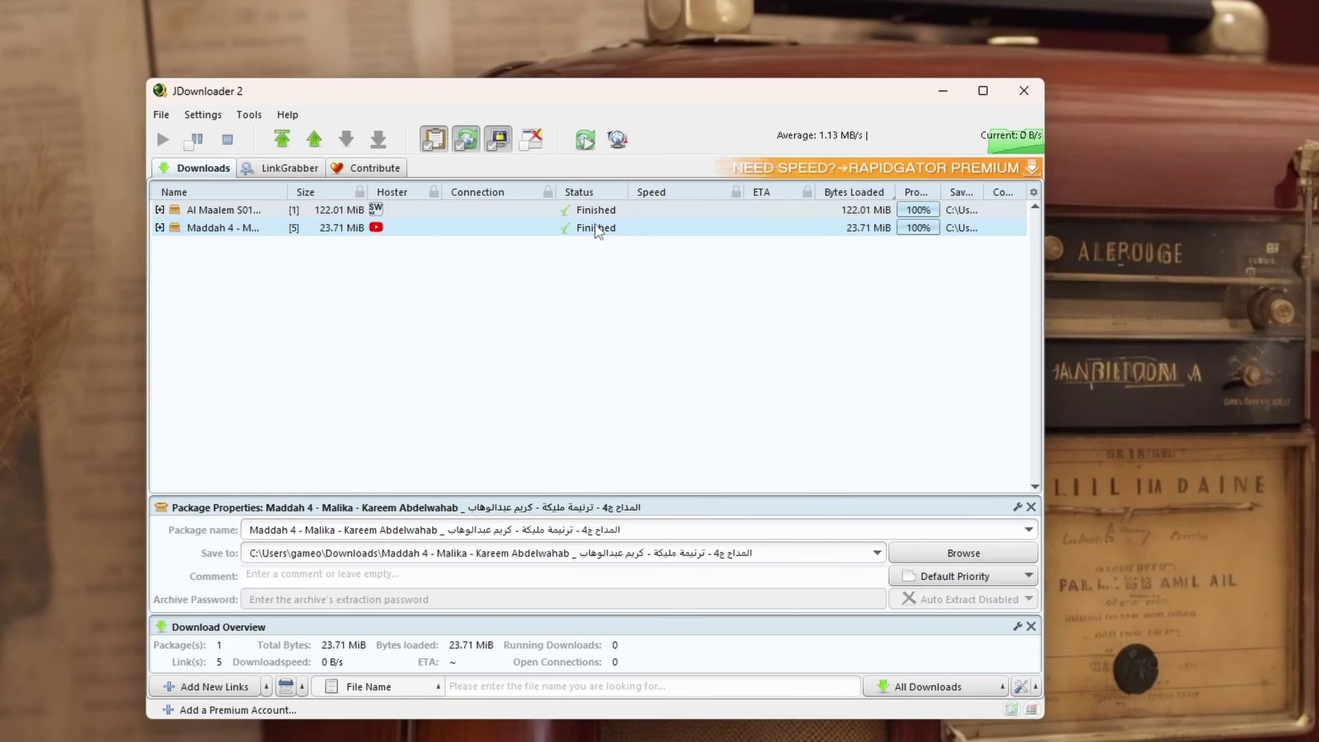
right_click(596, 225)
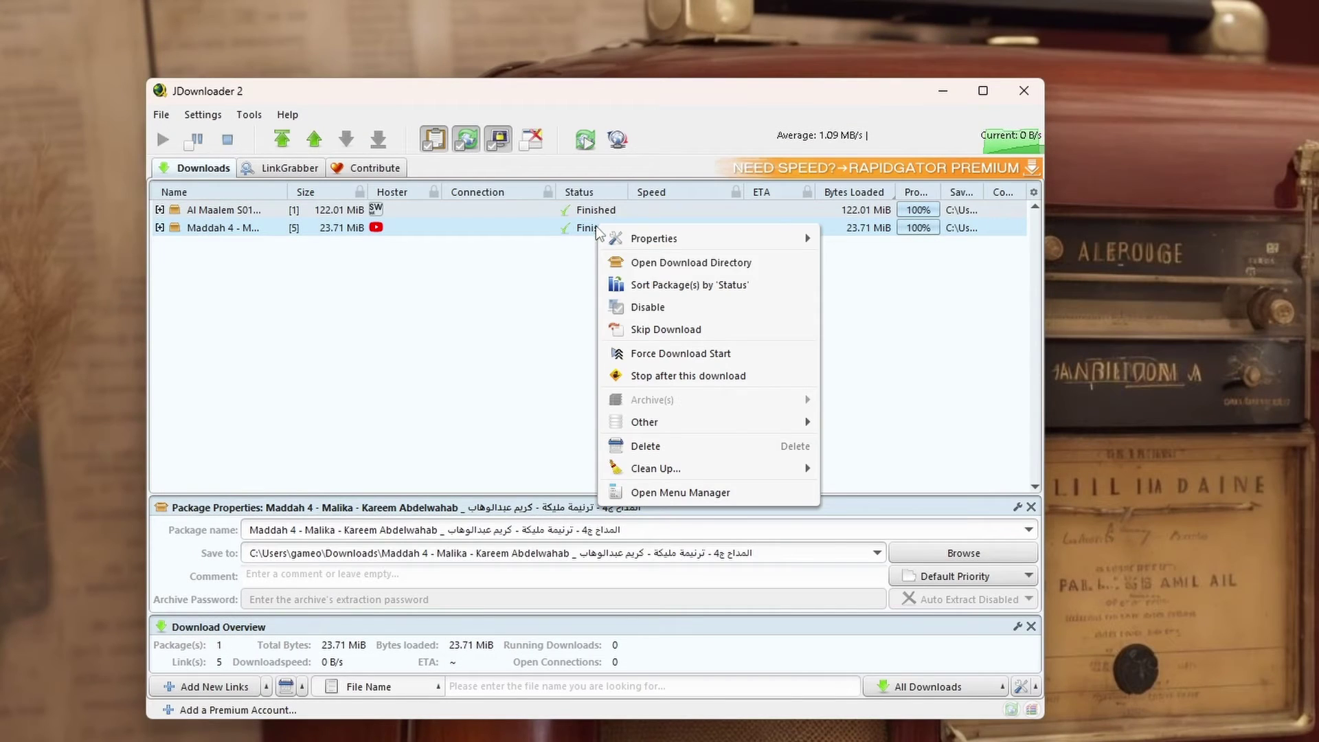
left_click(692, 263)
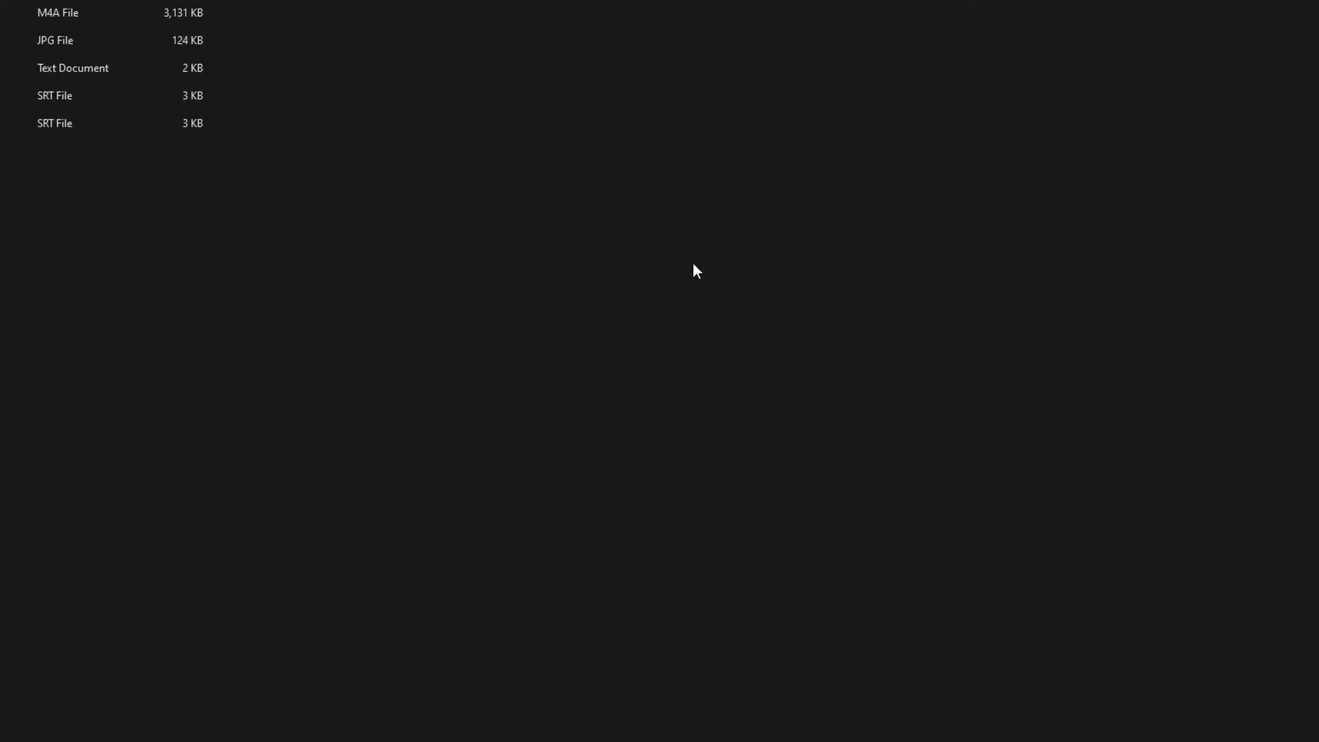
left_click(63, 29)
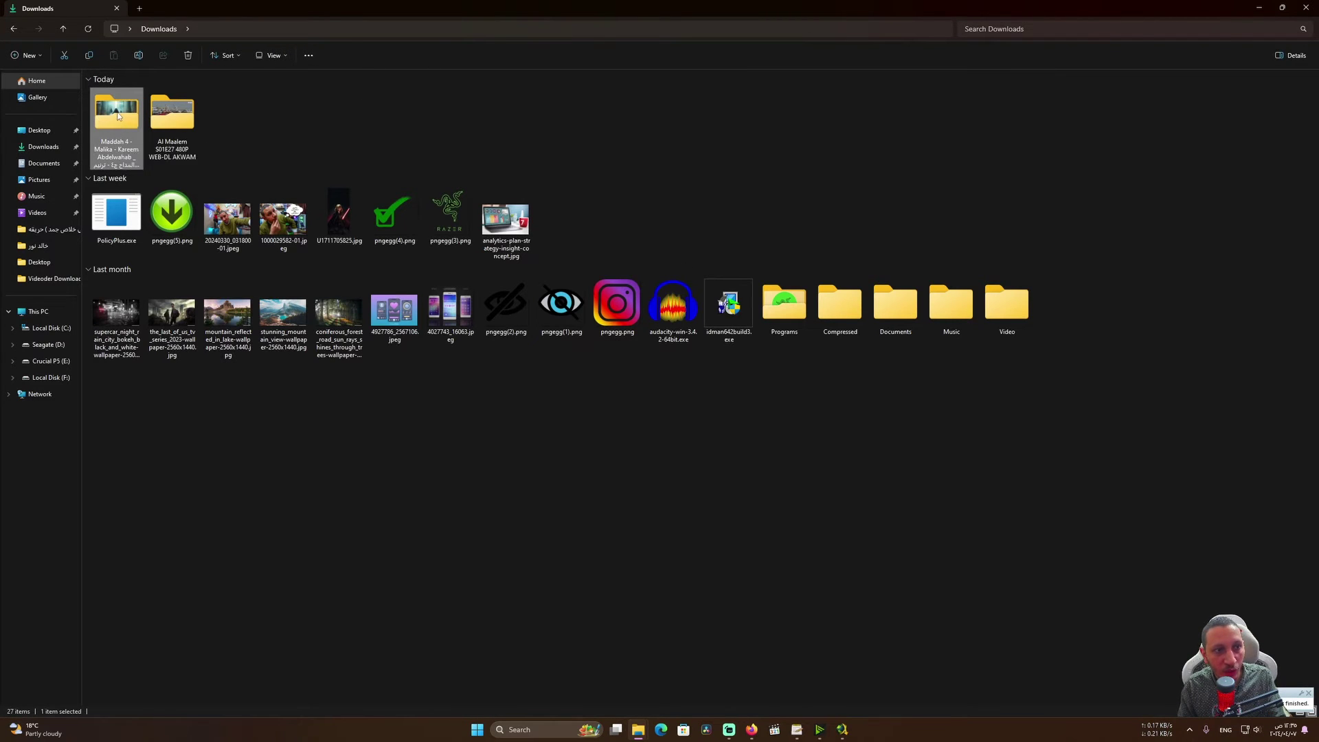
double_click(130, 147)
- Display the files in the Maddah 4 - Malika folder as extra large icons
left_click(272, 55)
left_click(275, 96)
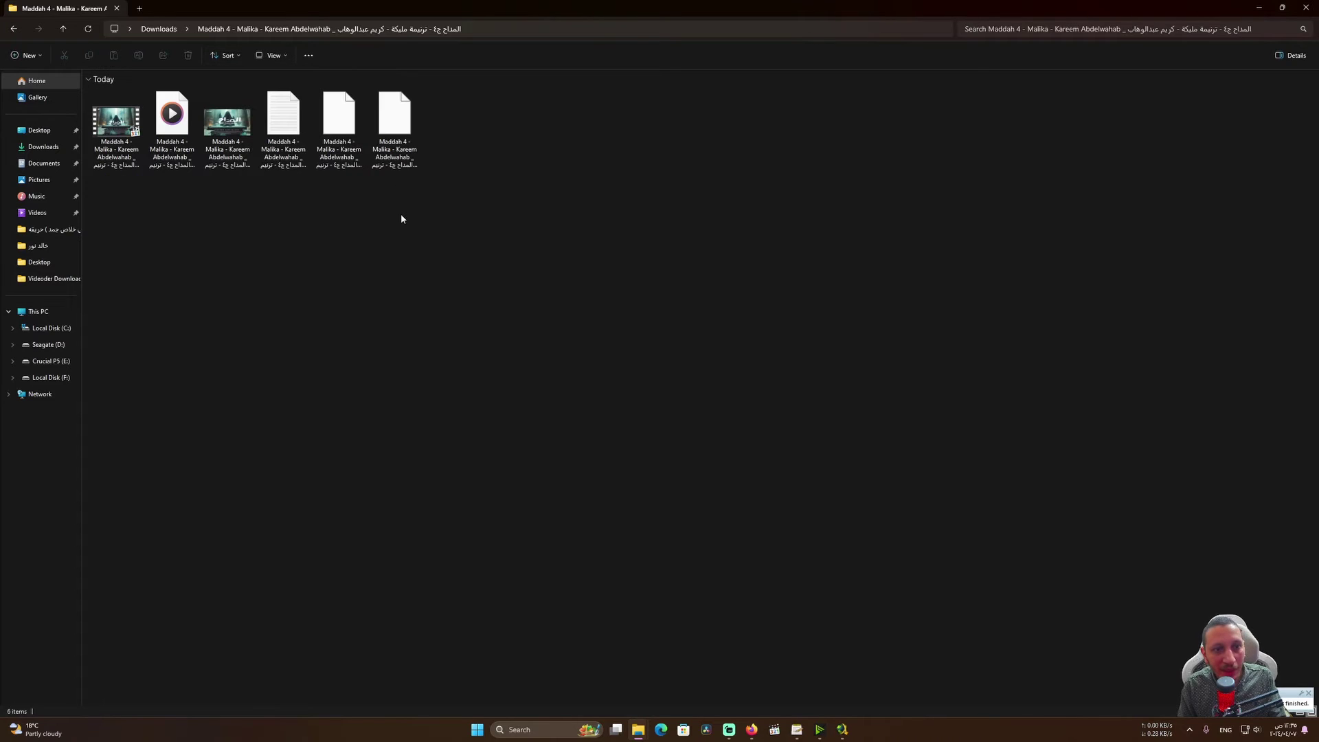
left_click(279, 56)
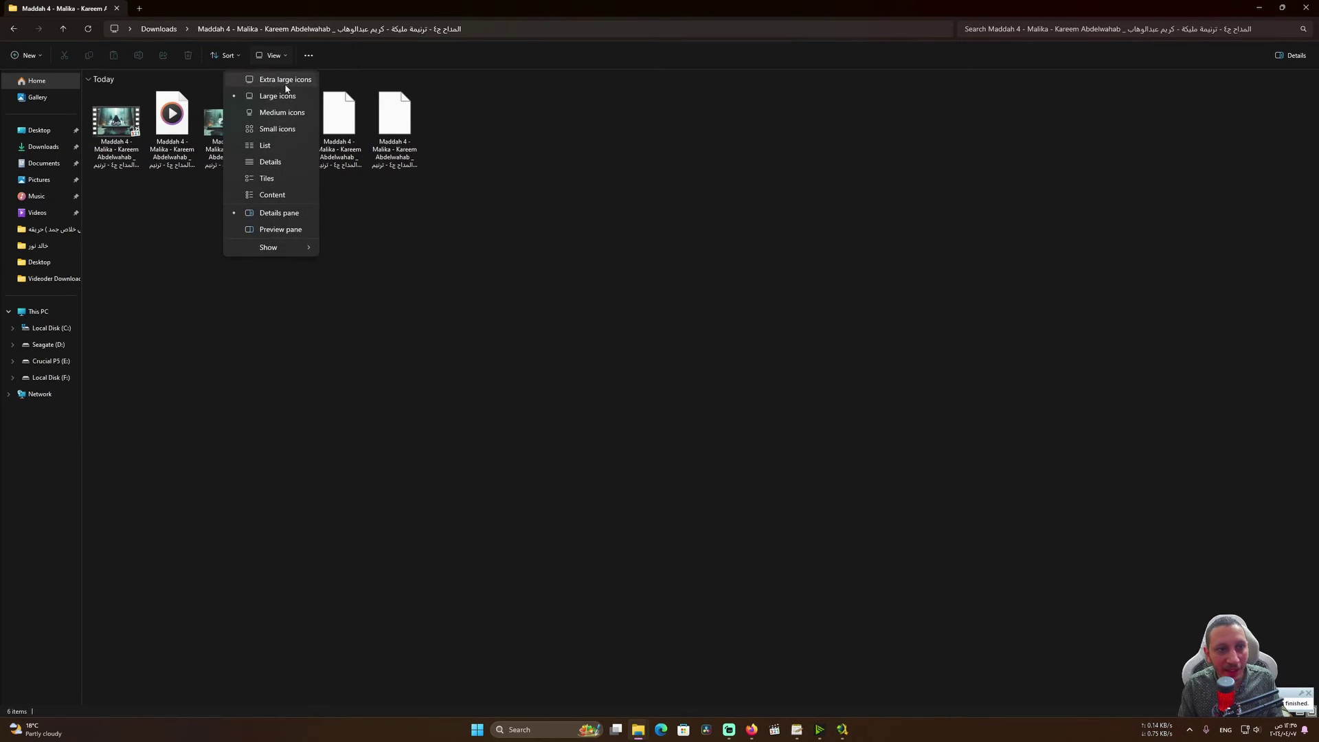
left_click(272, 80)
- Select the downloaded MP4 video and M4A audio in turn, view the JPG thumbnail image, and close it
left_click(168, 213)
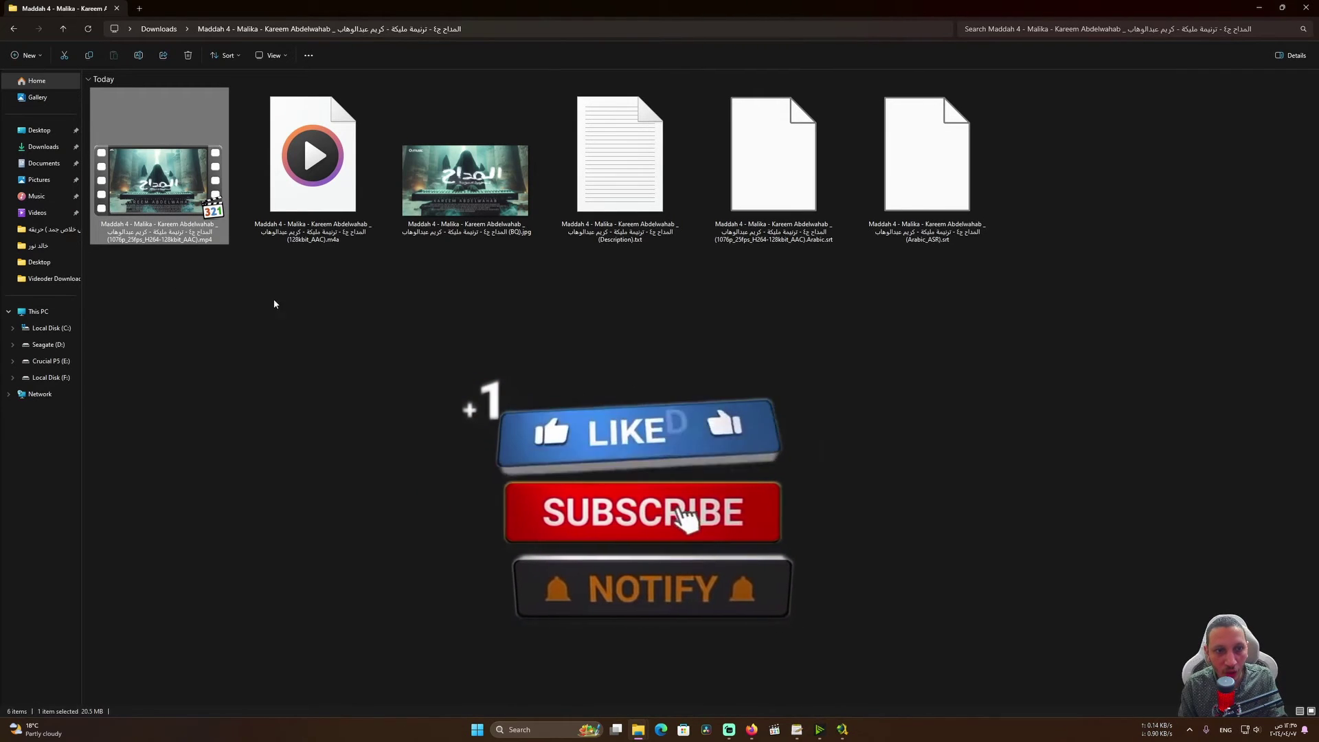
left_click(322, 240)
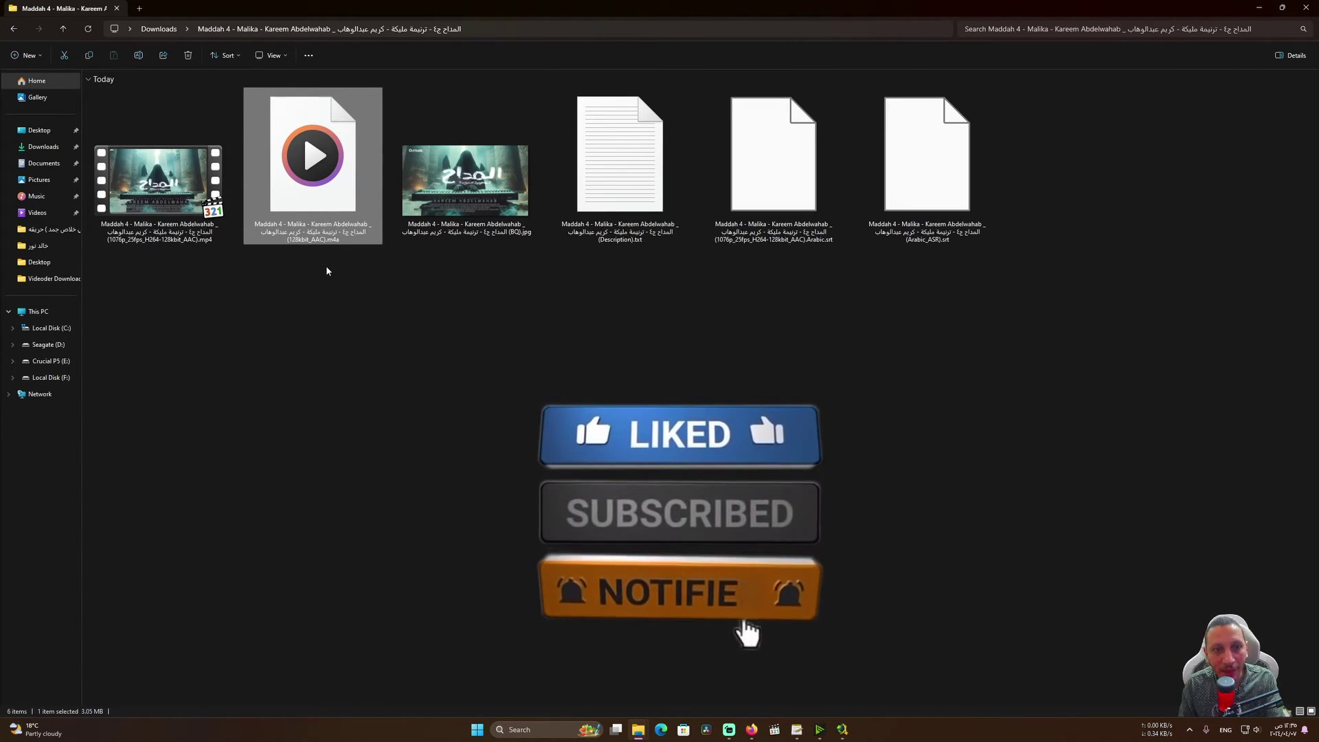
left_click(501, 215)
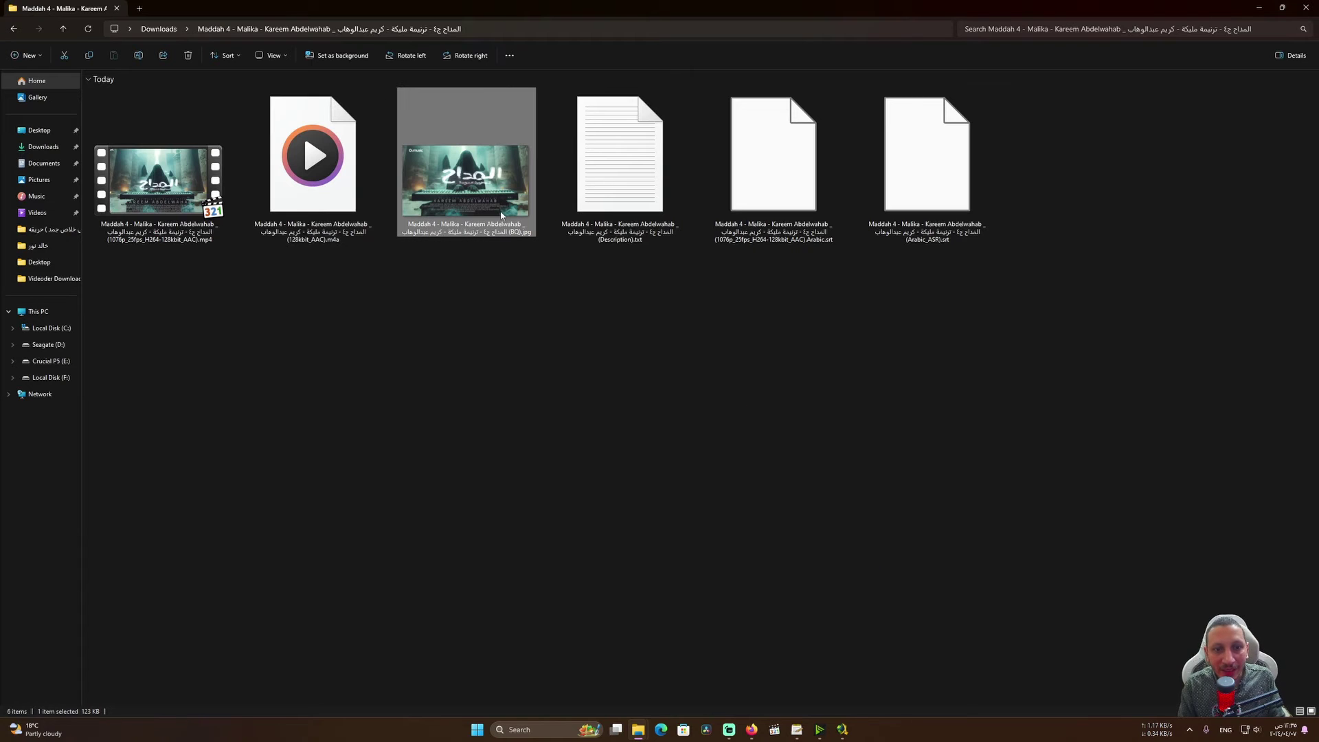
double_click(487, 184)
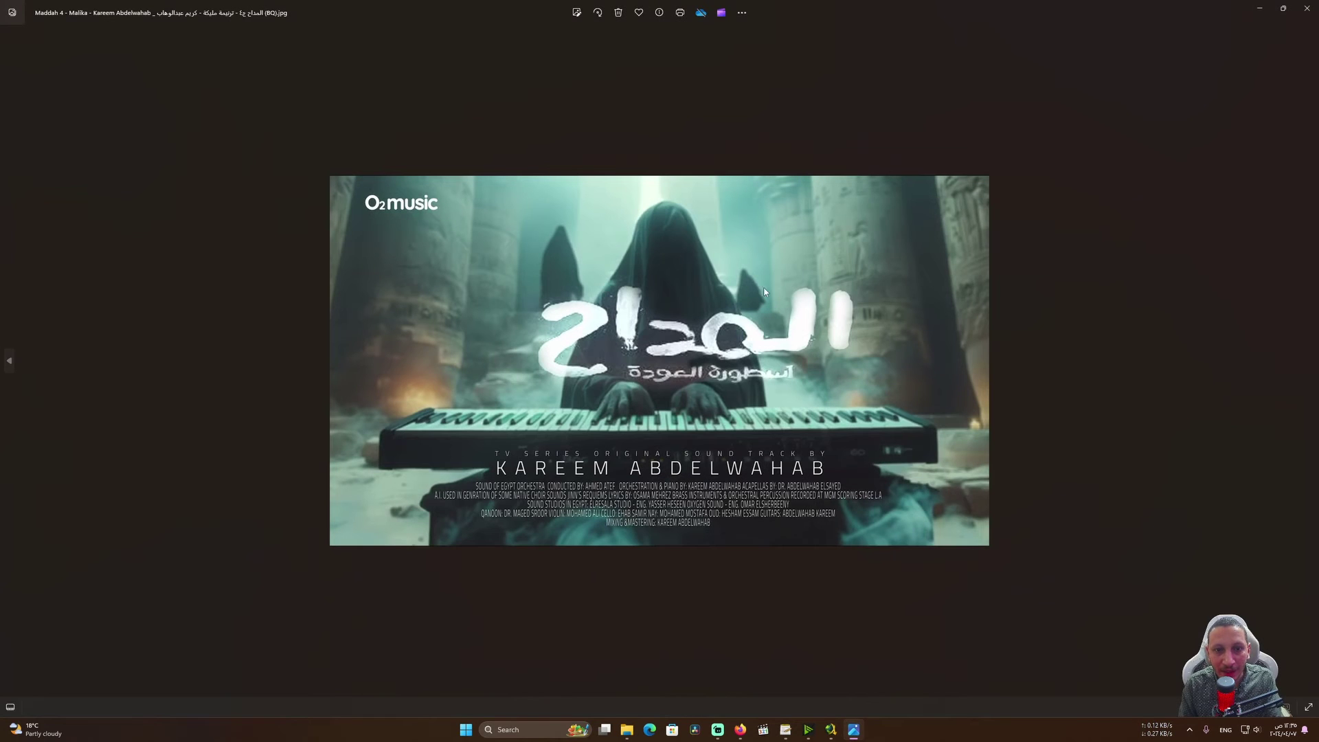
left_click(1307, 8)
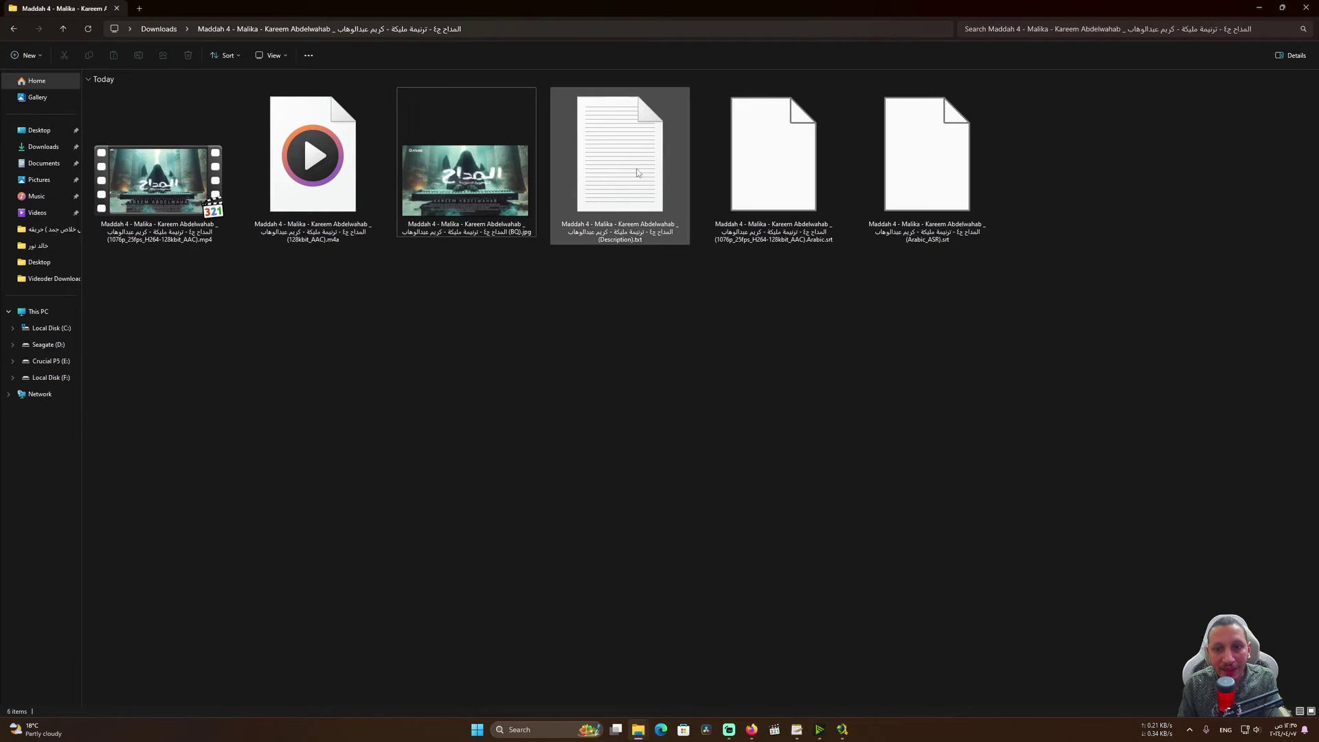
- Open the downloaded description text file and read through its contents
double_click(638, 173)
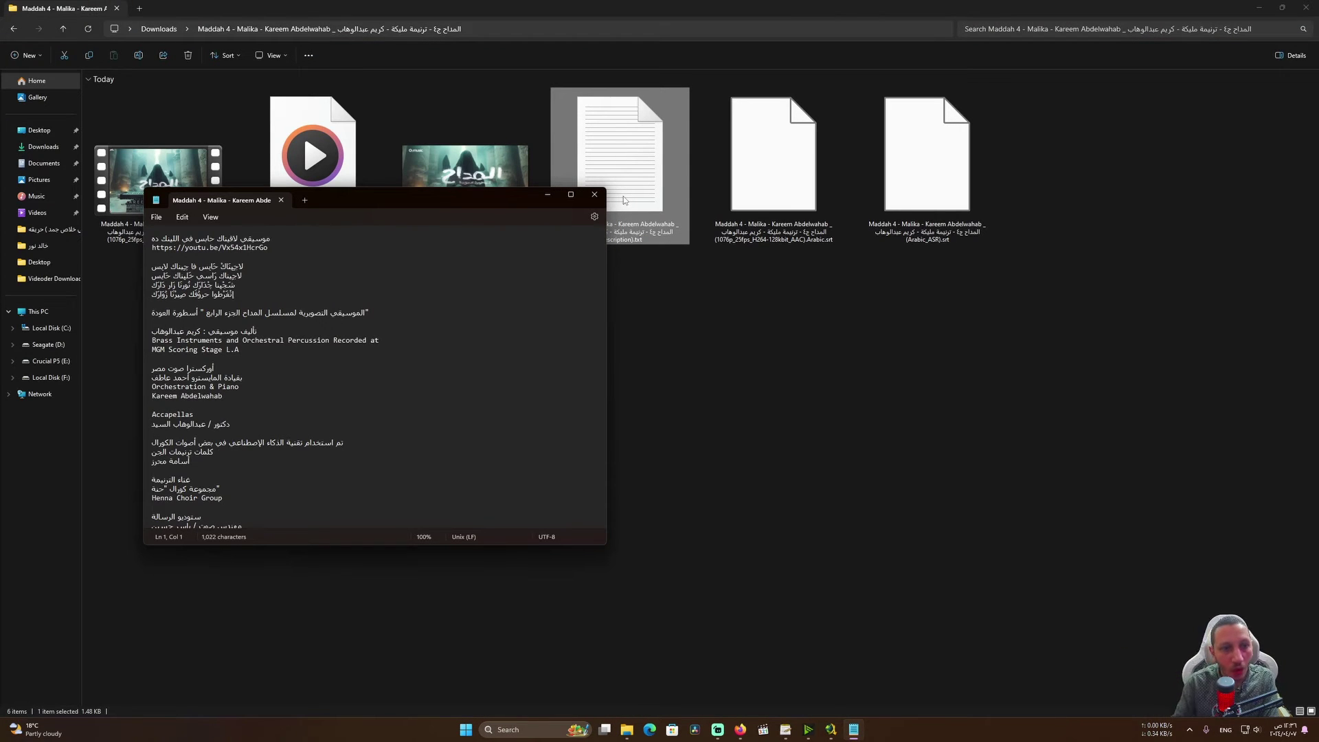
scroll(215, 351, "down", 5)
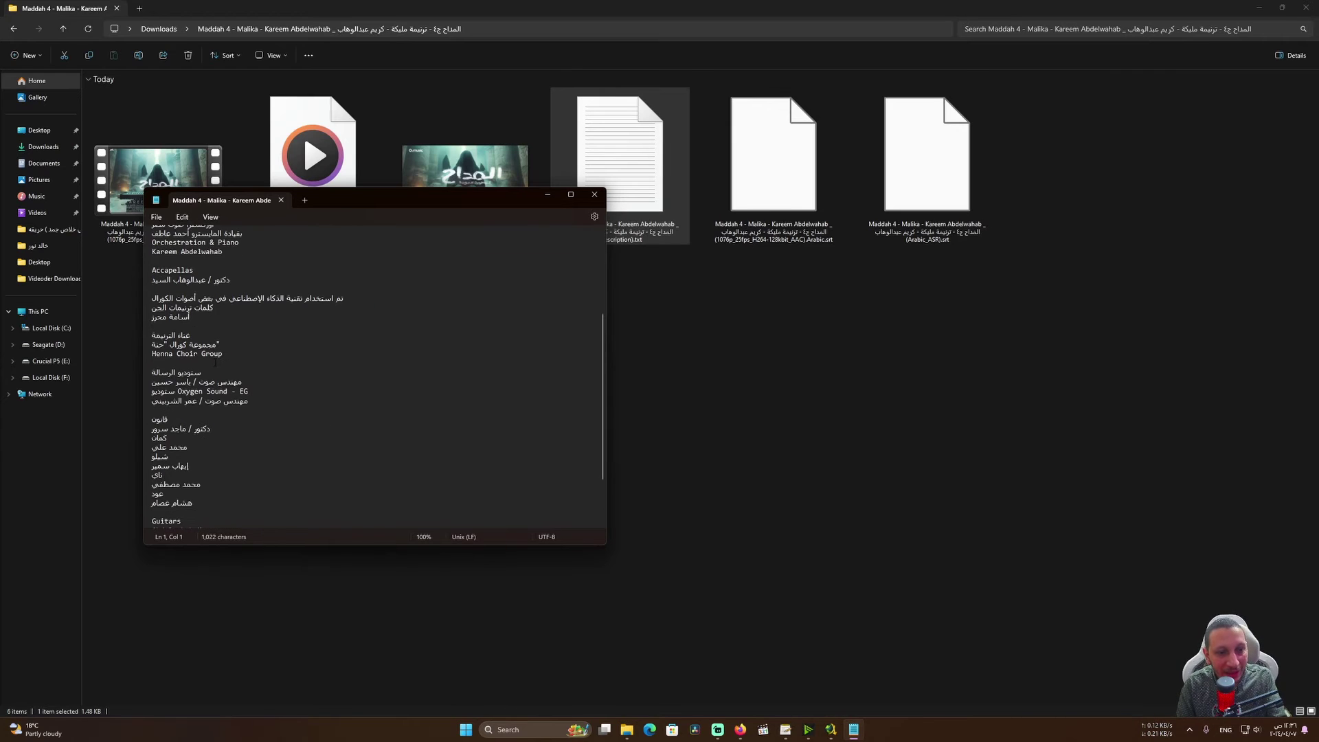
scroll(216, 352, "up", 5)
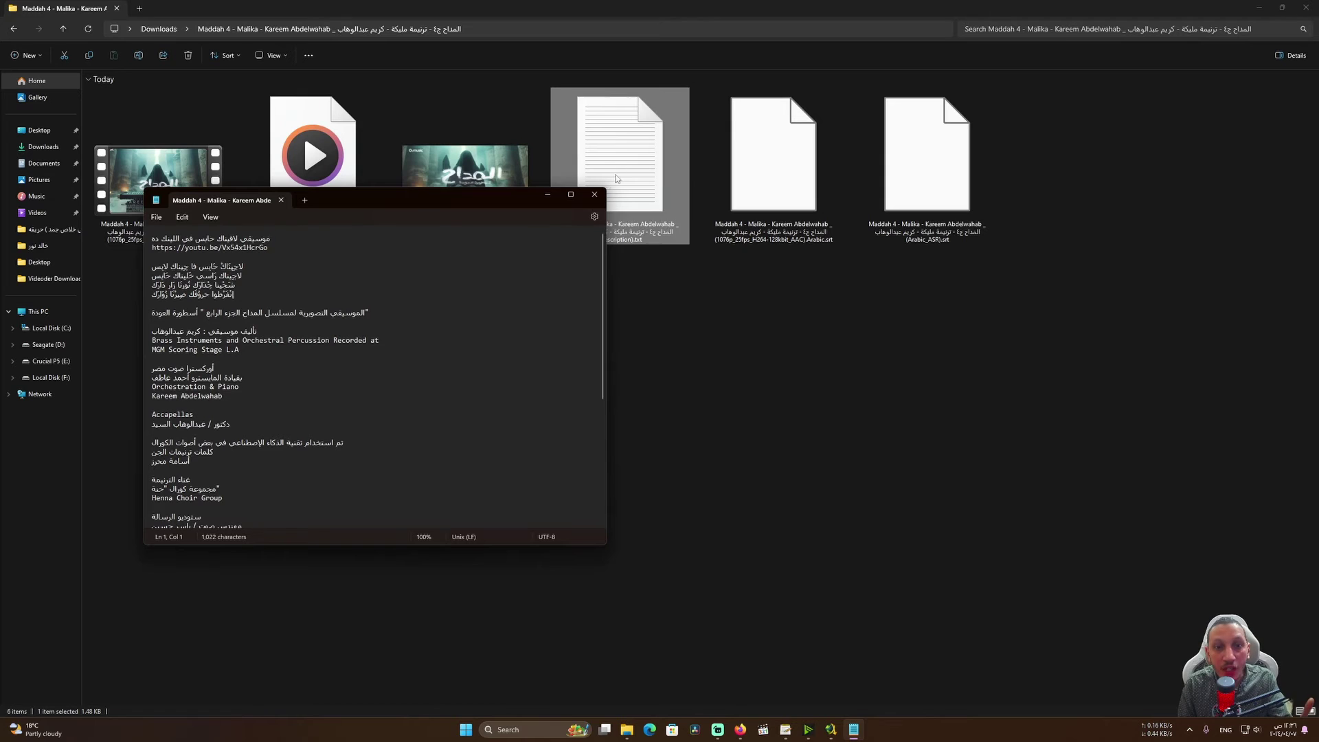
- Close the description file and try to open the Arabic.srt subtitle file, dismissing the app choice and minimizing the folder
left_click(594, 195)
left_click(780, 170)
double_click(779, 171)
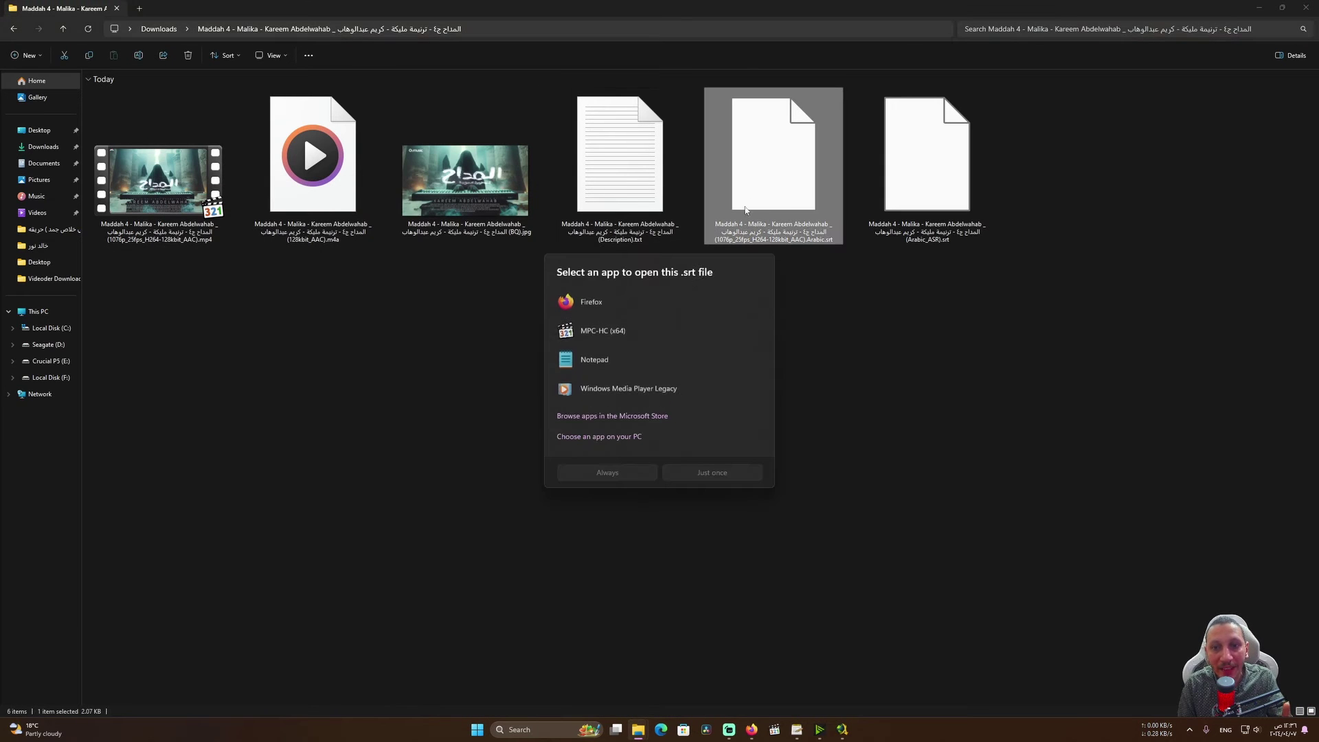
left_click(816, 248)
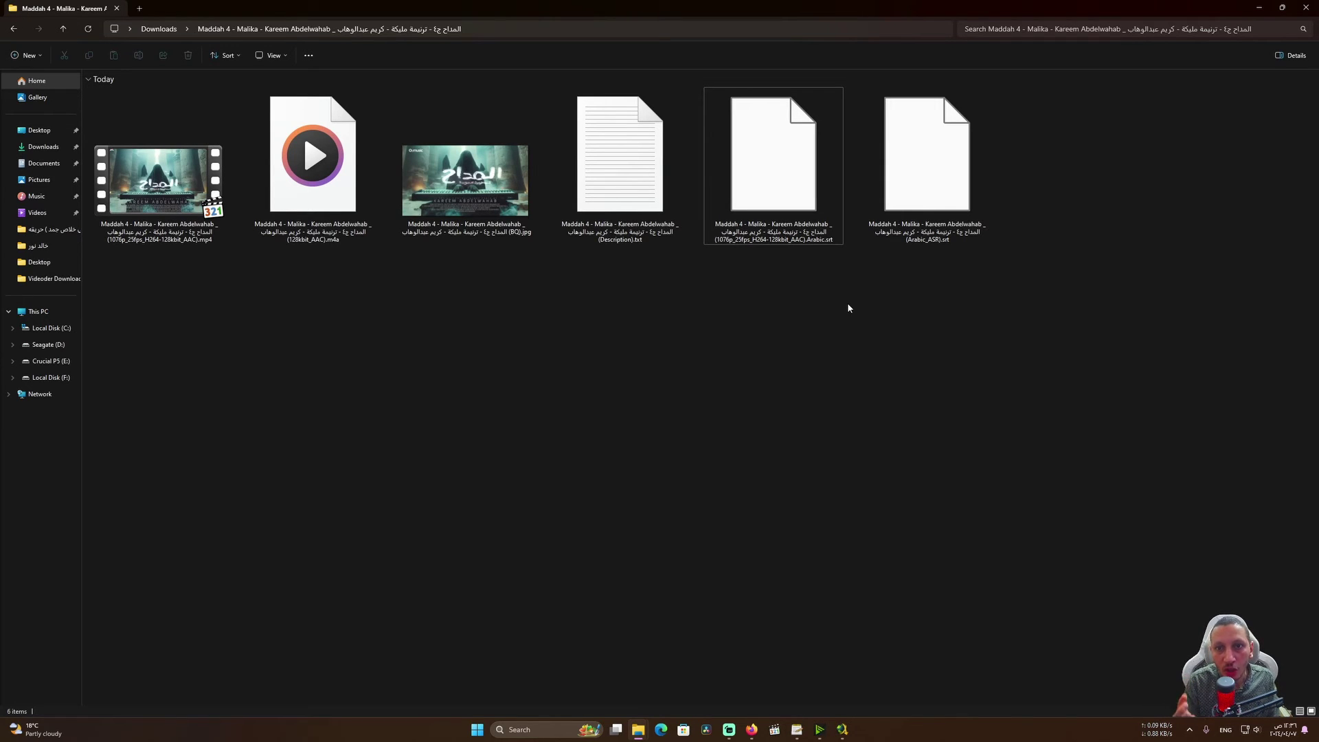
left_click(1259, 7)
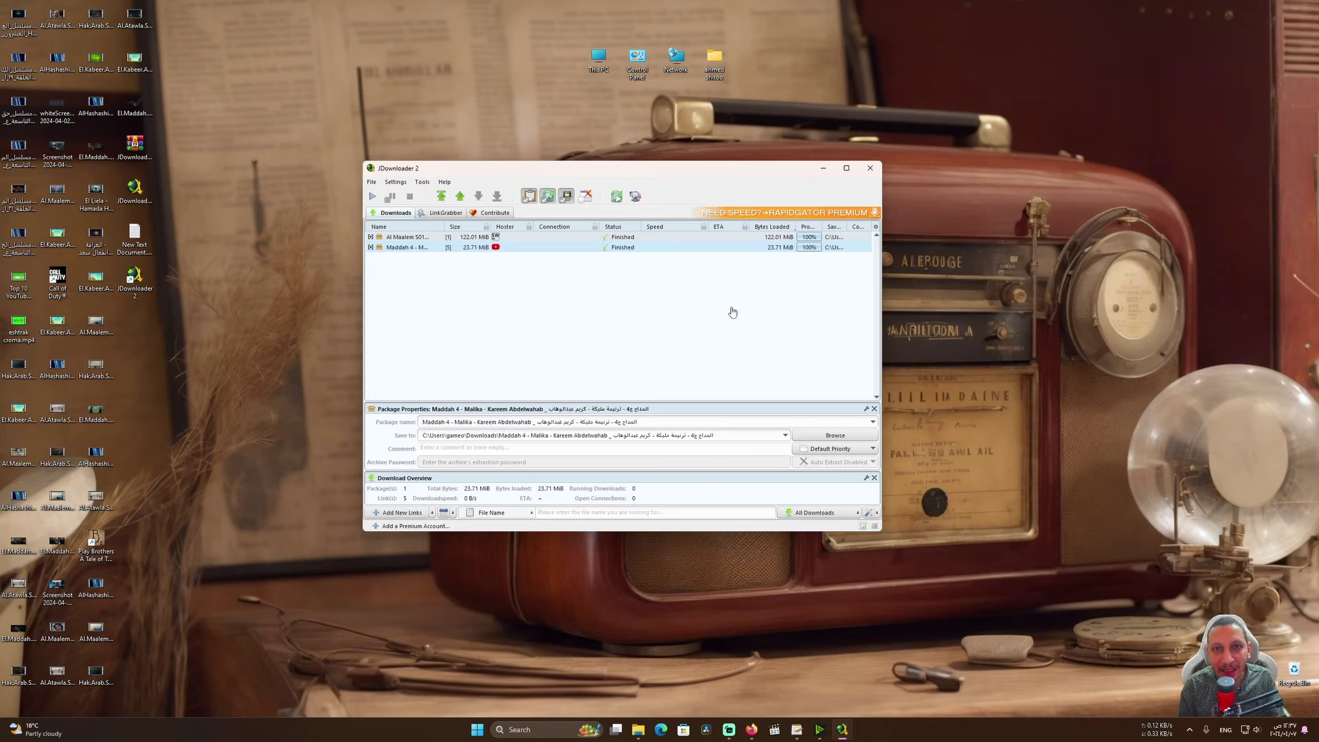
- Open New Text Document.txt from the desktop in a maximized window and copy its five YouTube links
left_click(135, 236)
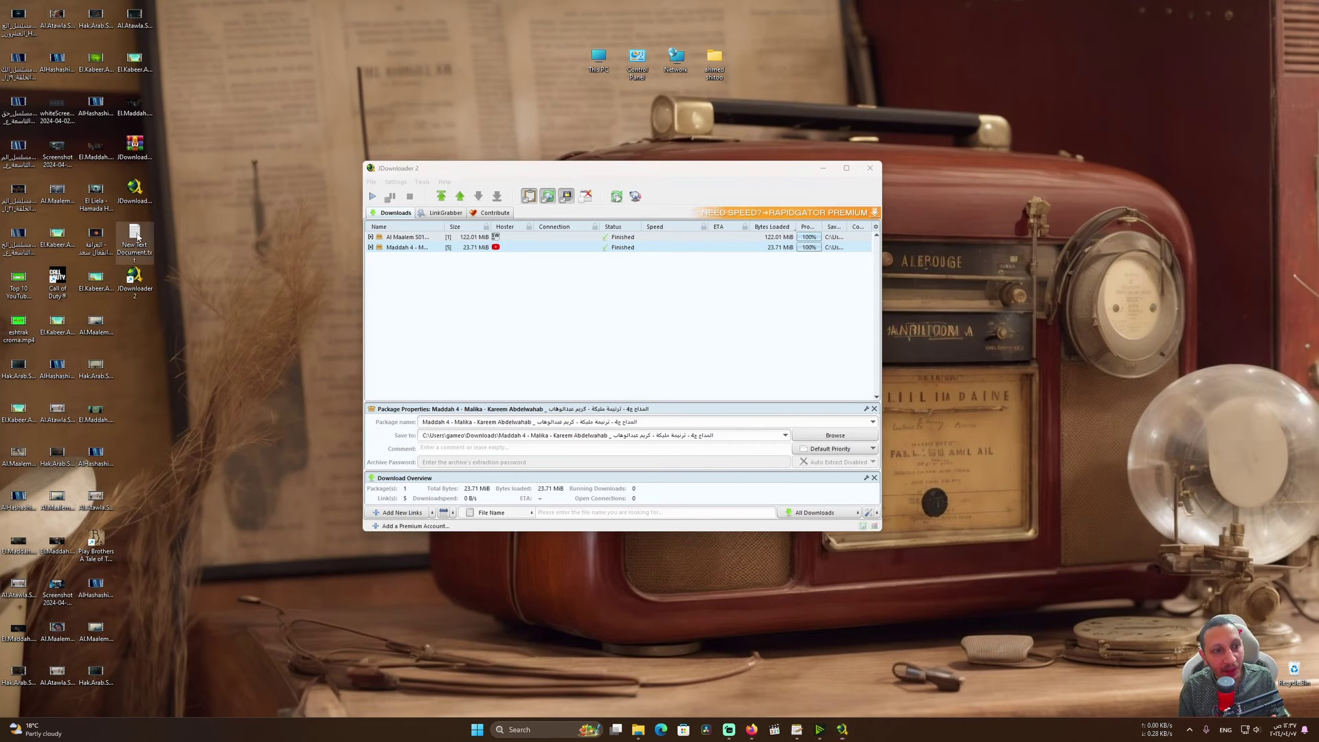
double_click(138, 237)
left_click_drag(485, 199, 665, 189)
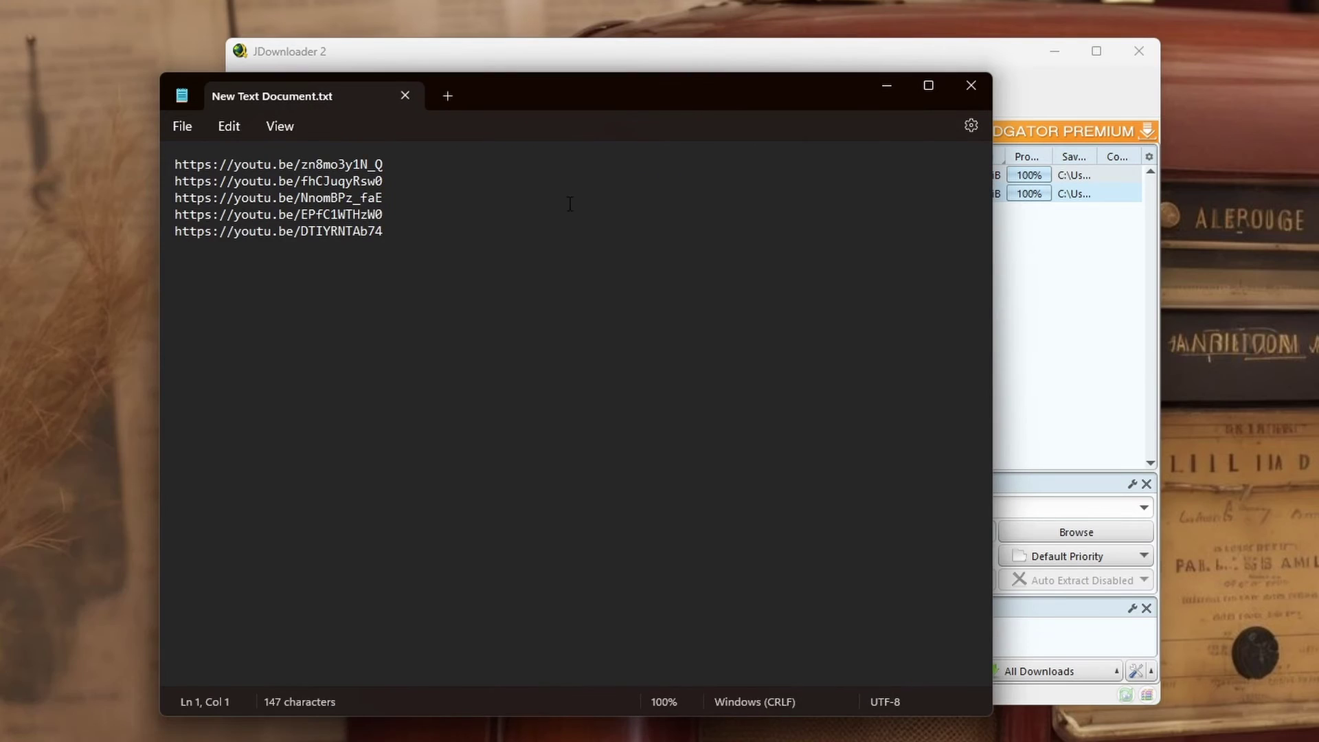
left_click(928, 85)
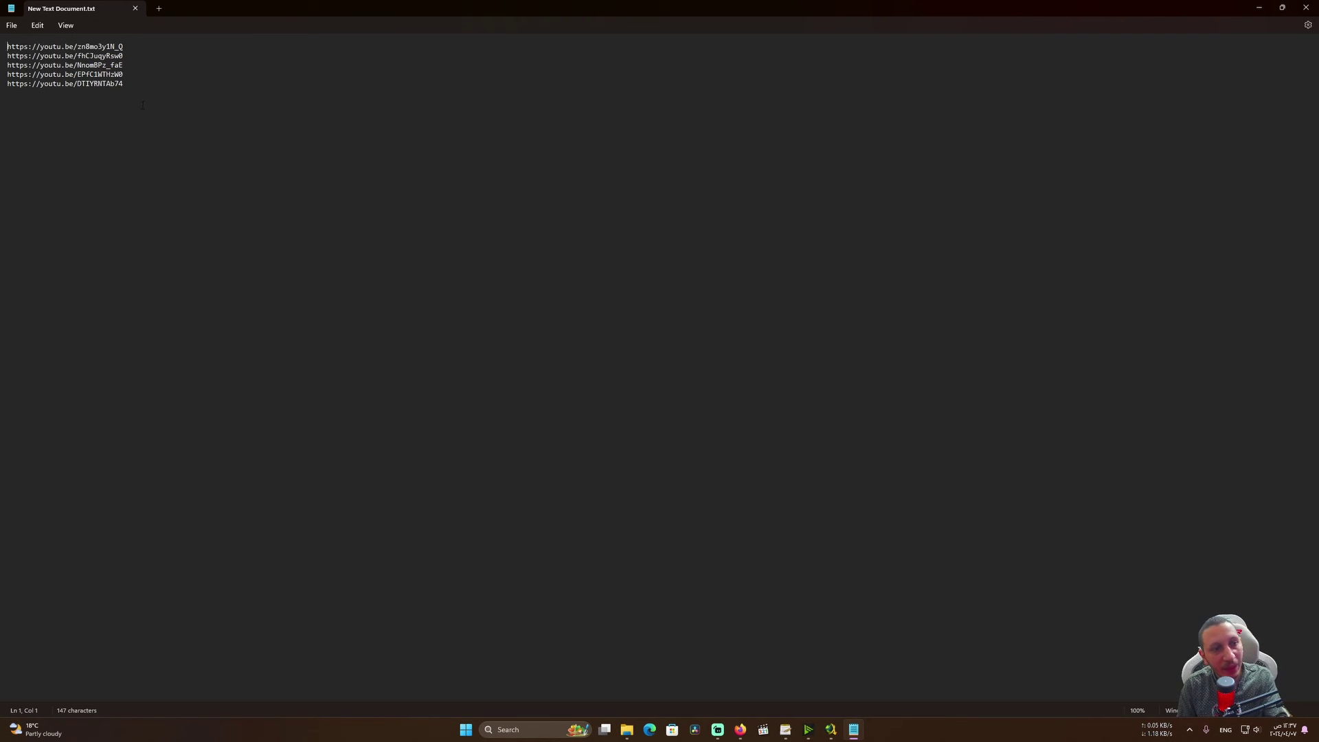
left_click_drag(131, 84, 10, 72)
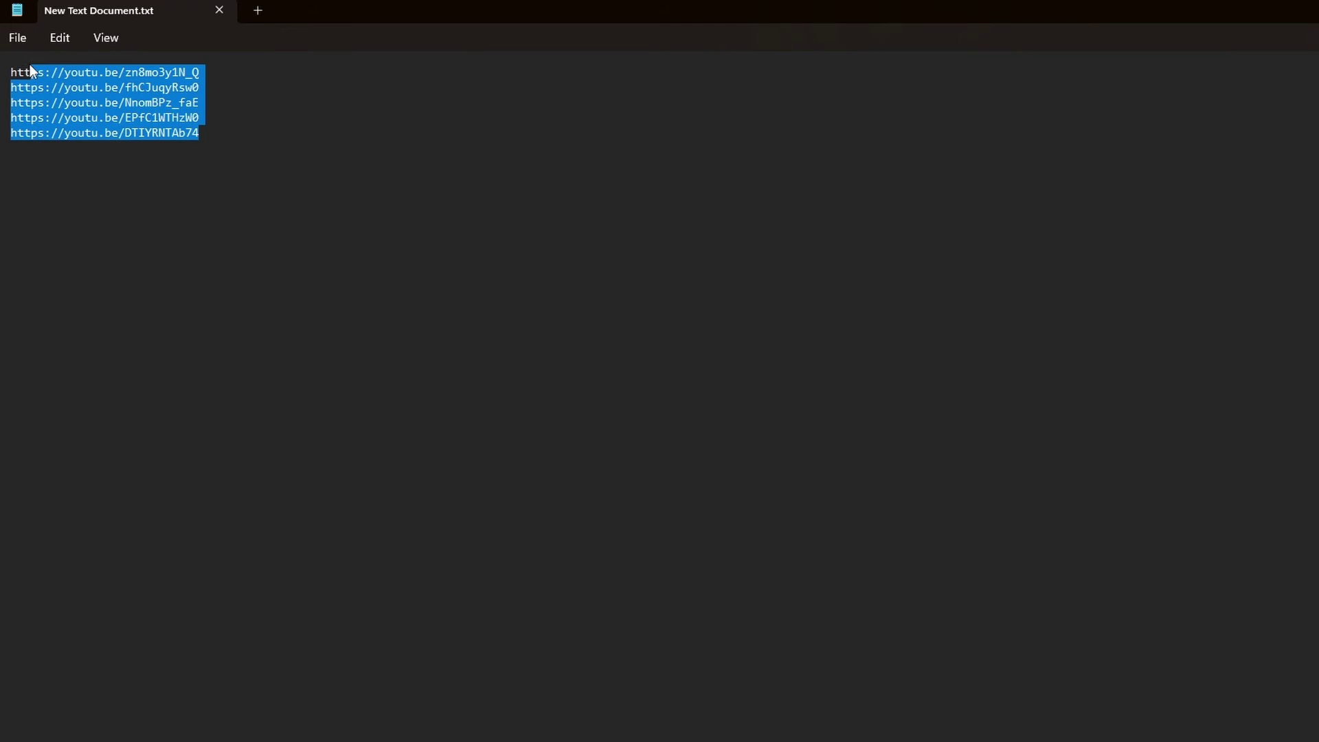
key("ctrl+End")
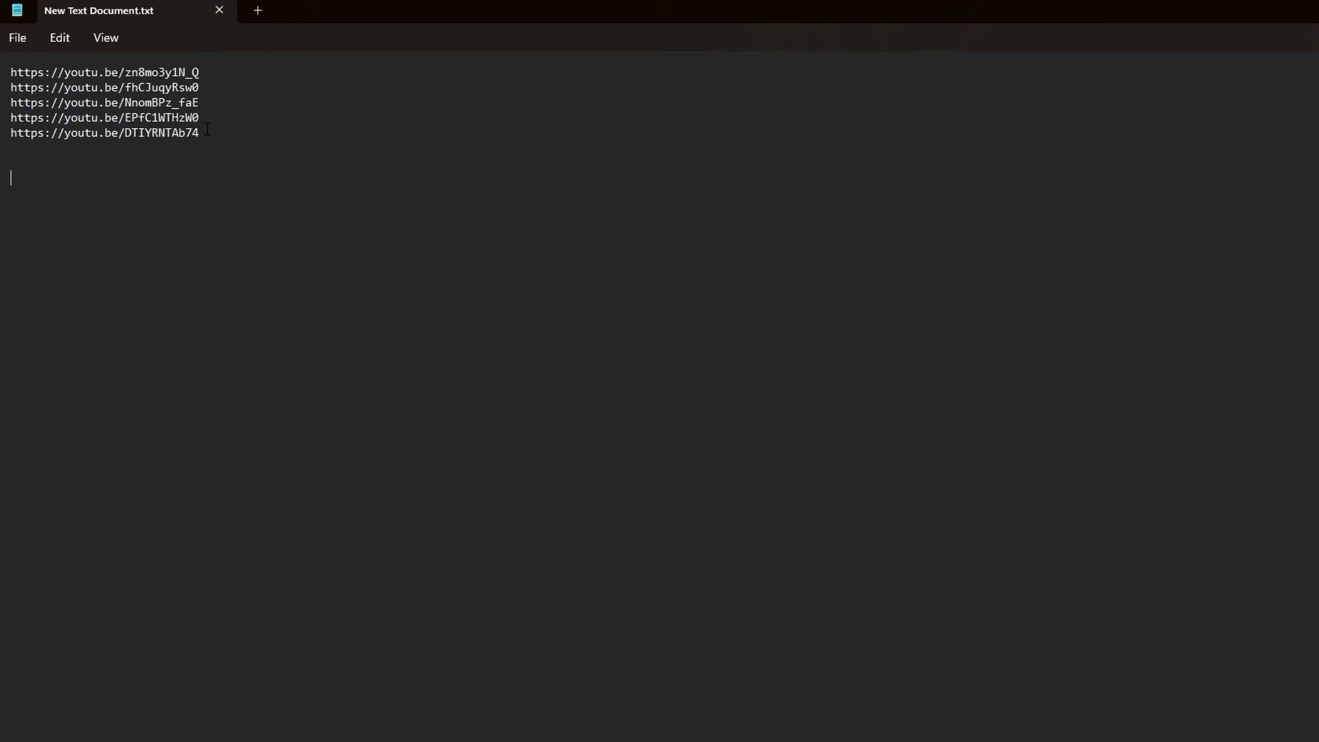
left_click_drag(200, 133, 11, 71)
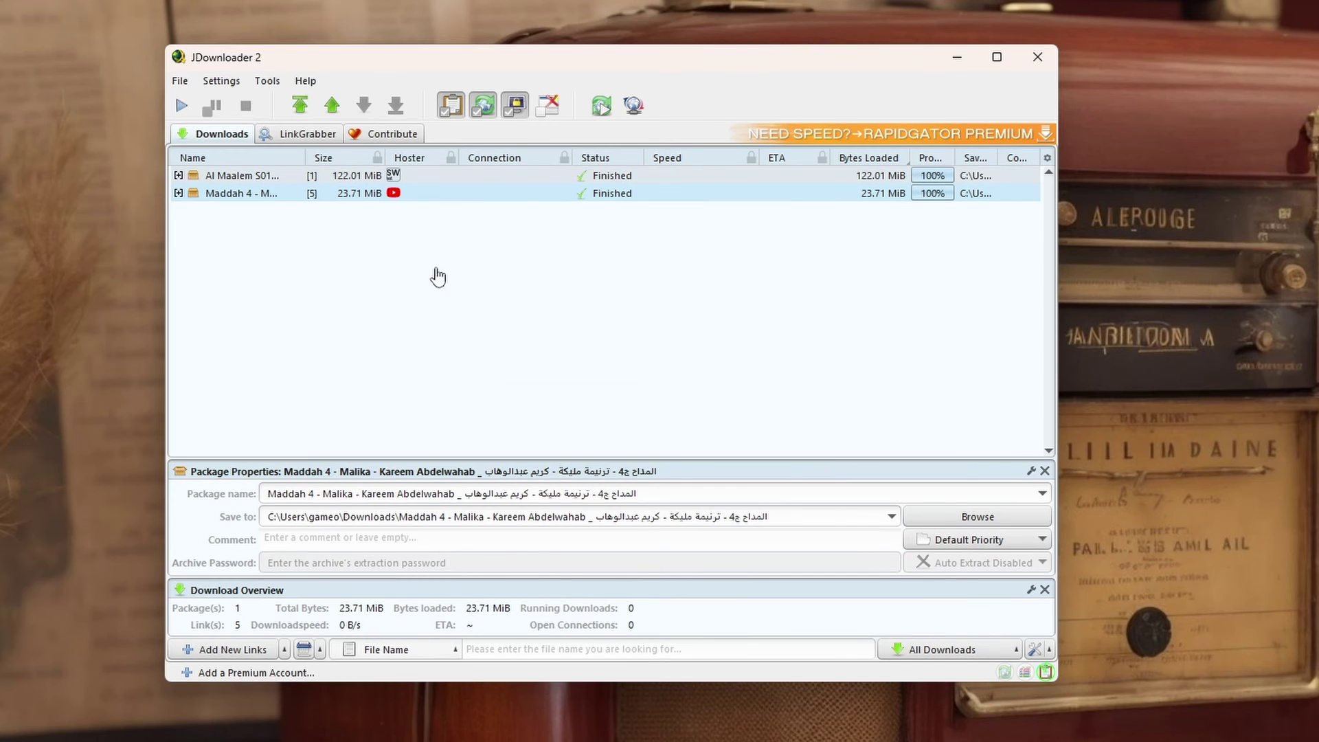
- Paste the five copied YouTube links into JDownloader's LinkGrabber and start downloading all the packages
left_click(313, 136)
right_click(309, 199)
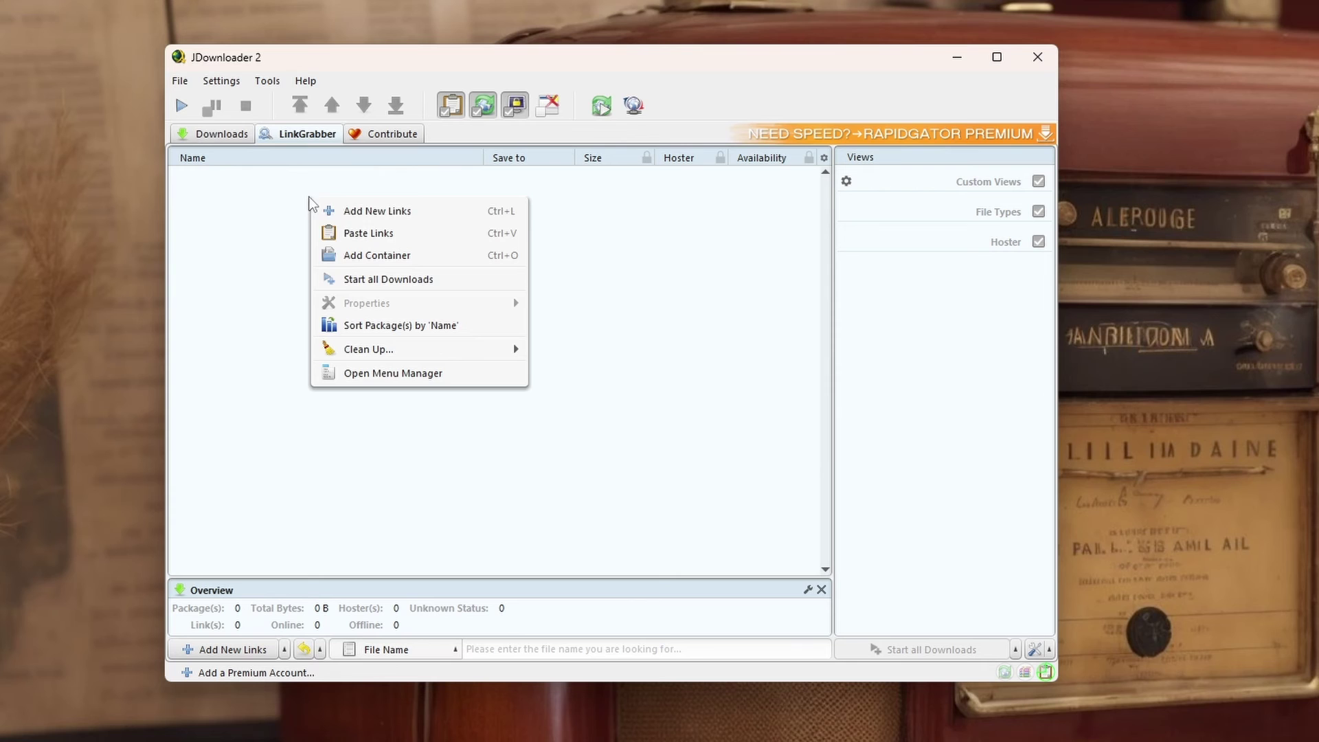
left_click(376, 233)
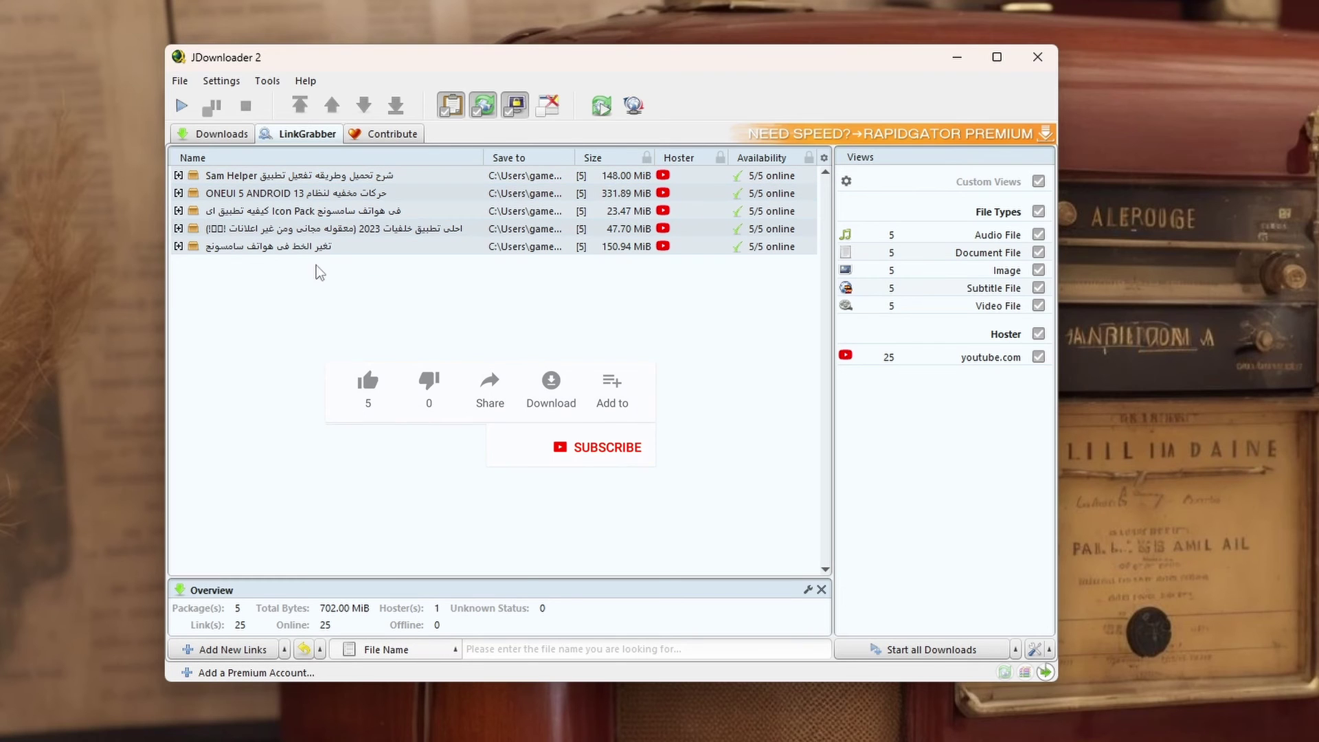
left_click(928, 650)
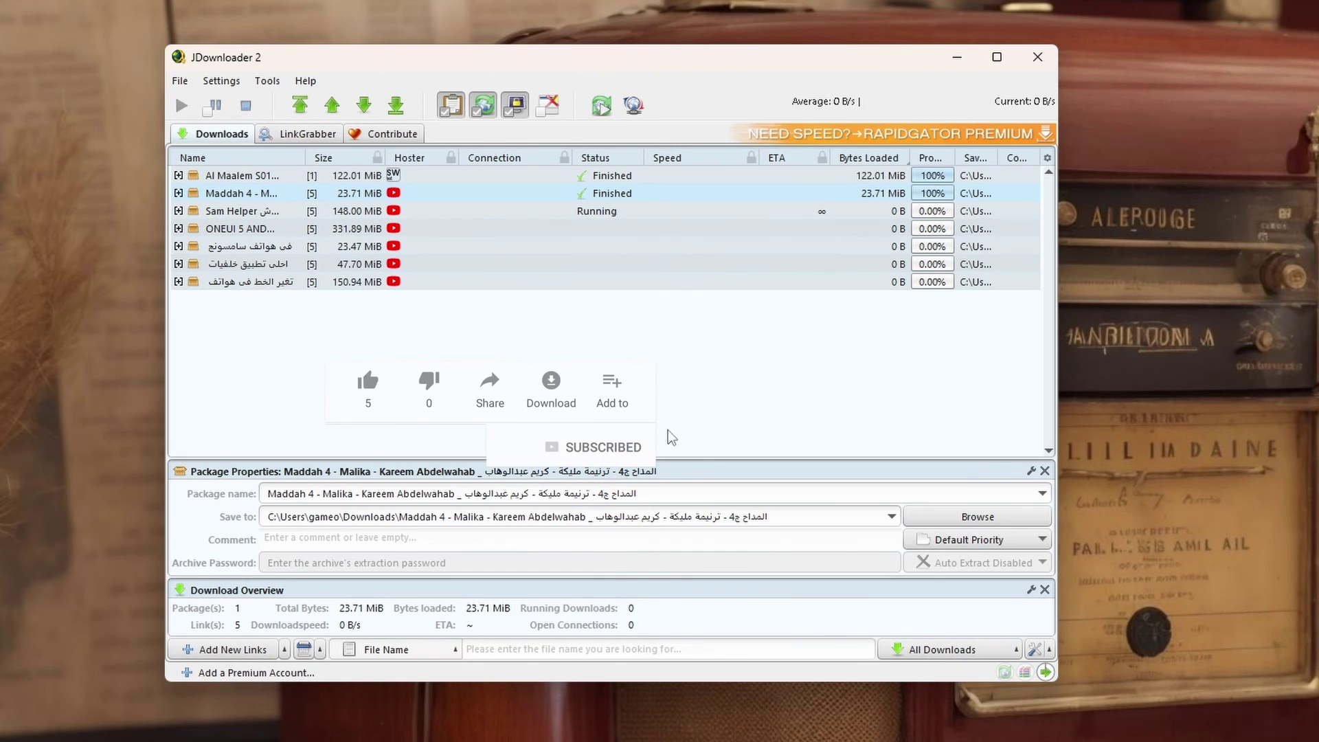